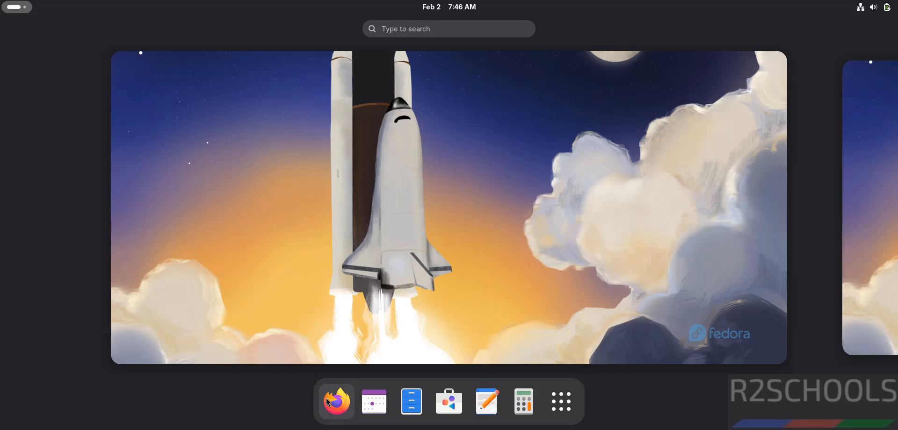
# - Launch Firefox and load the dbeaver.io website
pyautogui.click(331, 403)
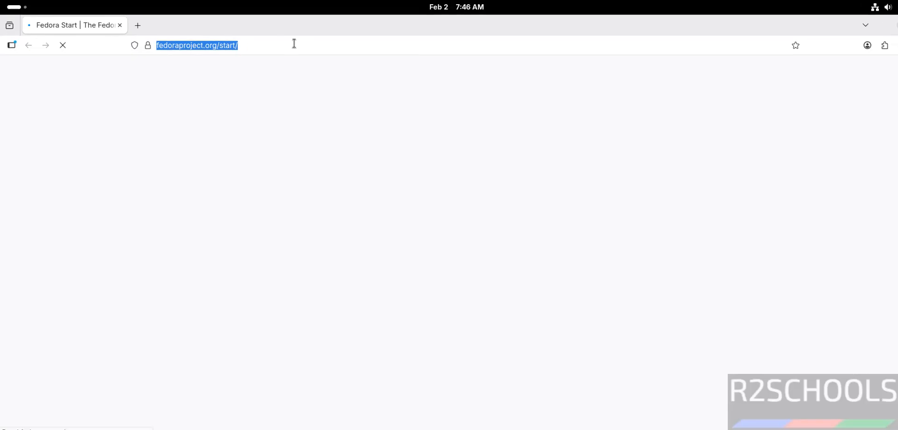
pyautogui.write('dbeaver.i')
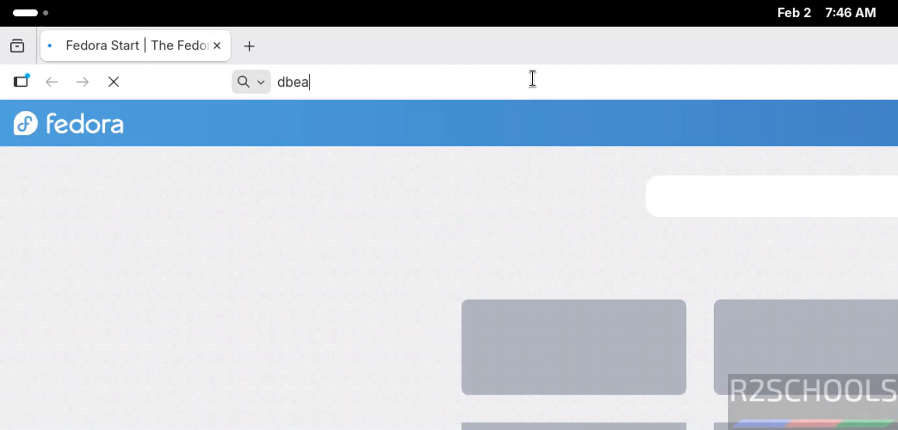
pyautogui.write('o')
pyautogui.press('Return')
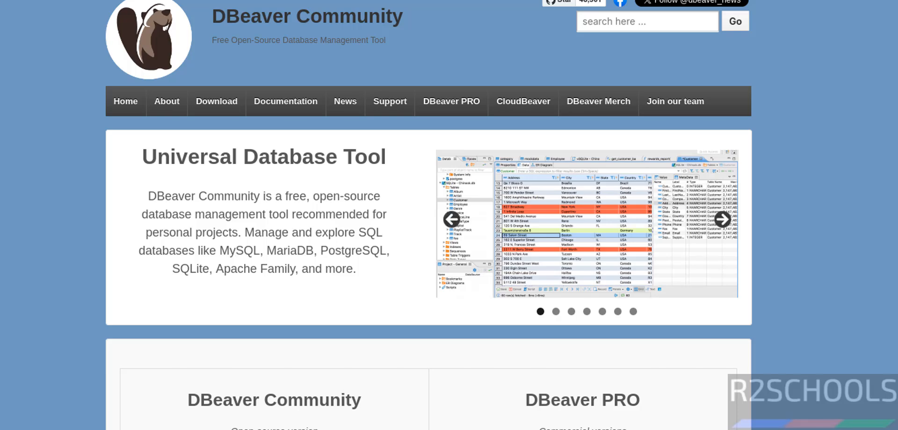
# - Go to the DBeaver Community download page and download the Linux RPM package (installer x86)
pyautogui.scroll(-10, 429, 215)
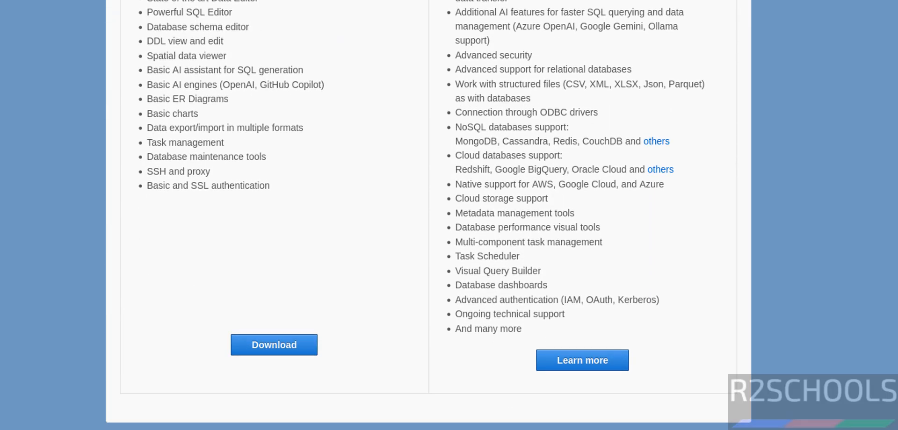
pyautogui.scroll(-2, 429, 215)
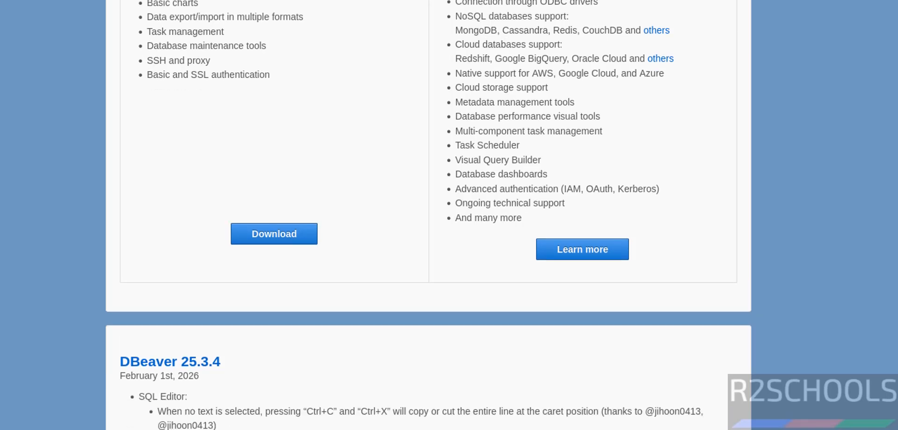
pyautogui.click(262, 240)
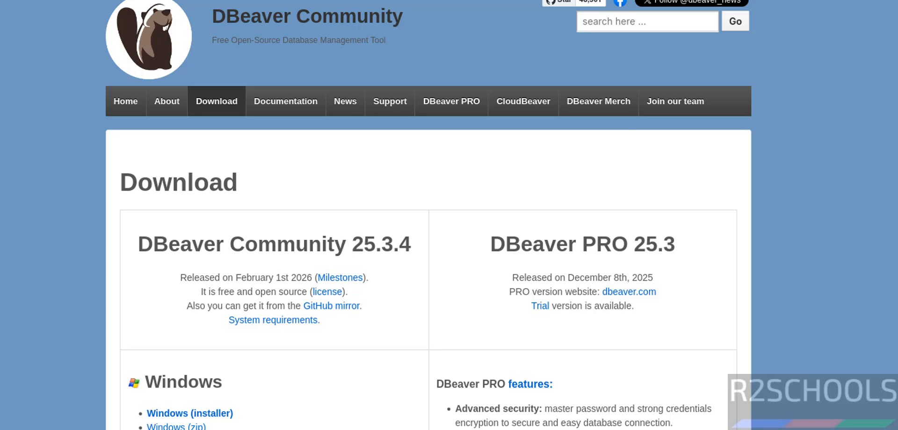
pyautogui.scroll(-10, 617, 111)
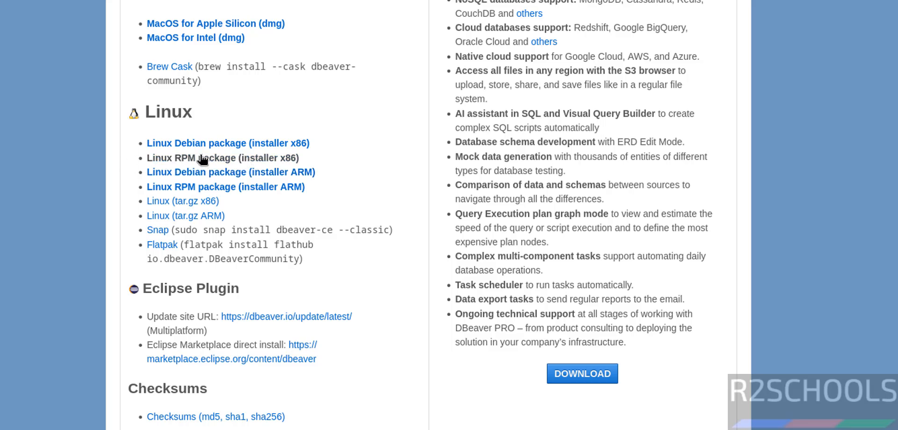
pyautogui.click(218, 158)
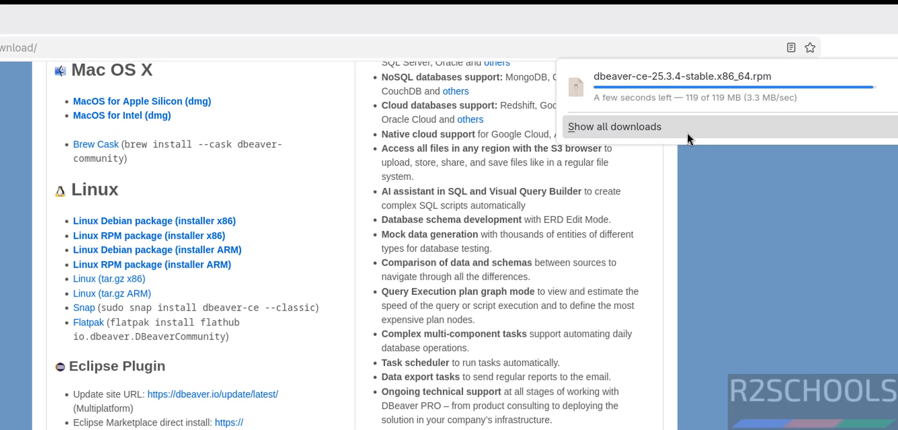
# - Open a terminal, change to the Downloads directory and list its files
pyautogui.hotkey('ctrl', 'alt', 't')
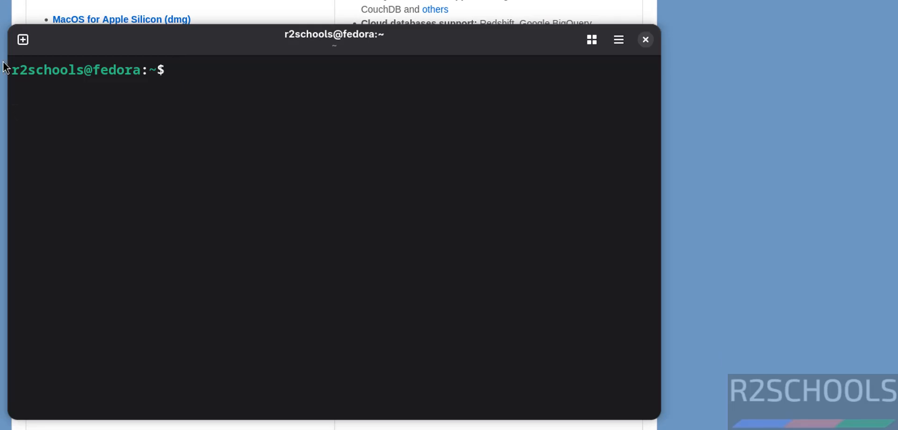
pyautogui.write('cd Dow')
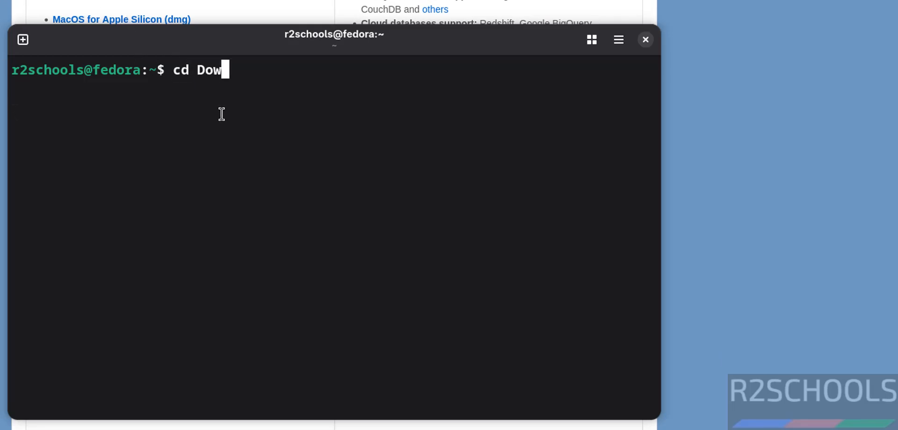
pyautogui.press('Tab')
pyautogui.press('Return')
pyautogui.write('ls')
pyautogui.press('Return')
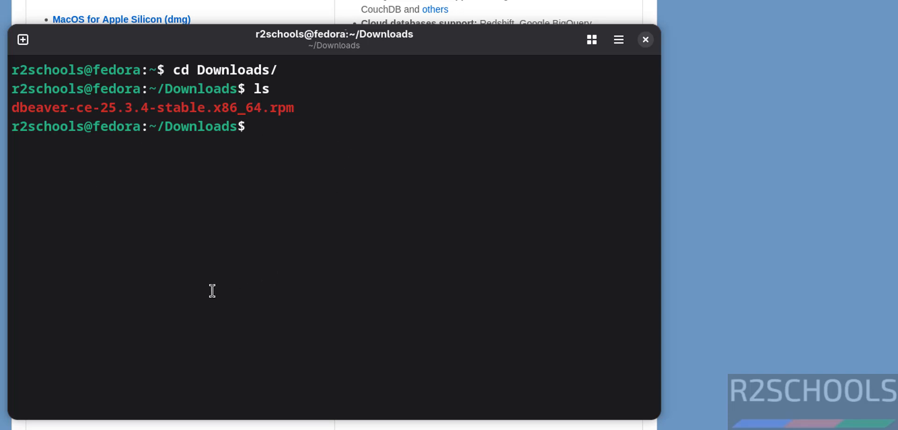
# - Install the package with sudo rpm -ivh --nodeps dbeaver-ce-25.3.4-stable.x86_64.rpm, authenticating with the sudo password
pyautogui.write('sudo rpm ')
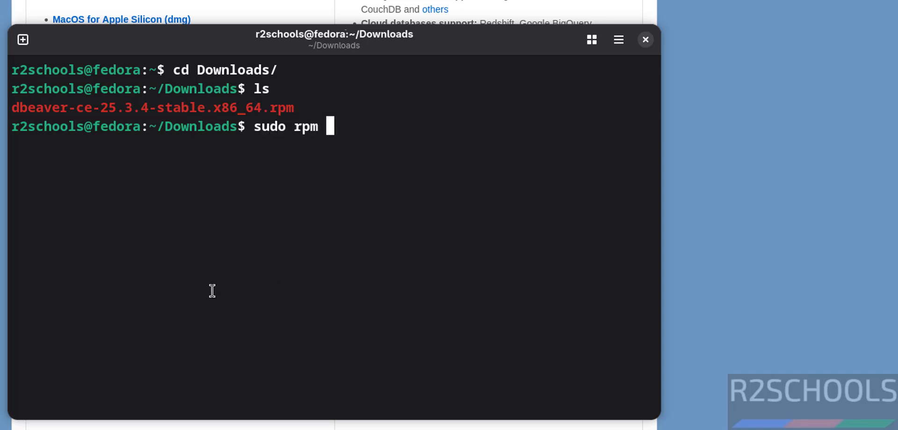
pyautogui.write('--')
pyautogui.press('BackSpace')
pyautogui.write('ivh --nodeps ')
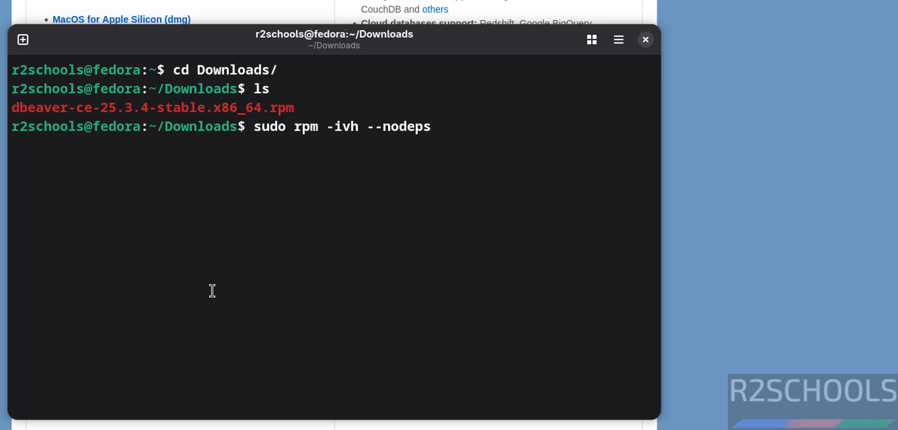
pyautogui.write('dbeaver')
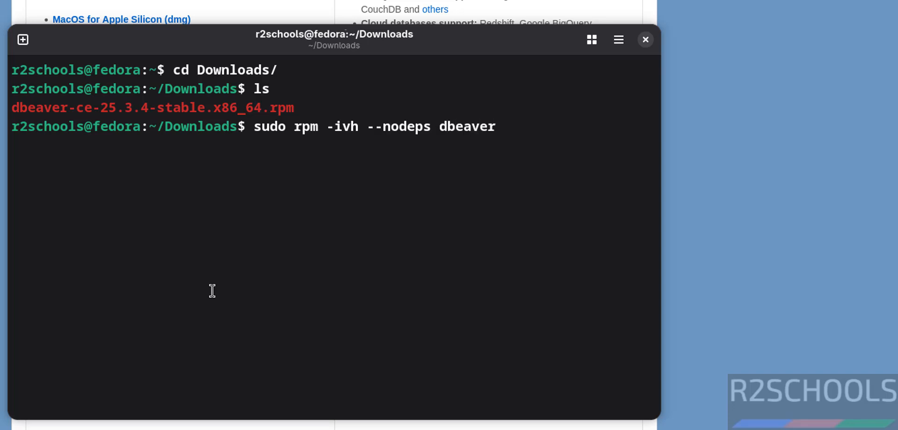
pyautogui.press('Tab')
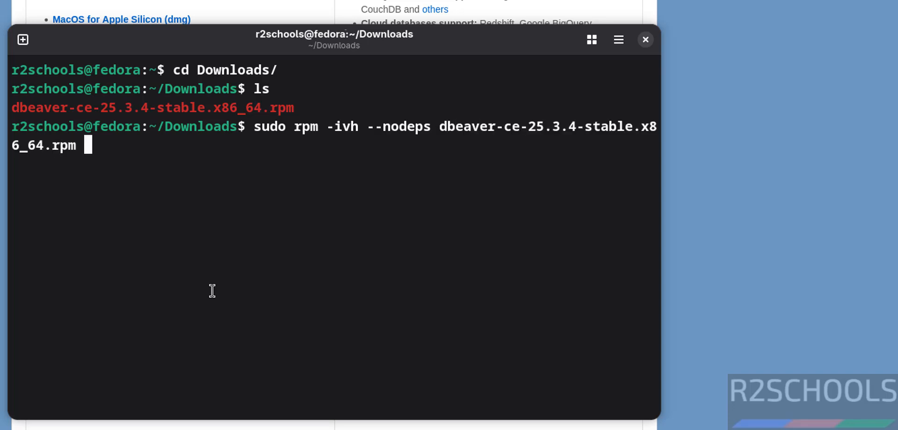
pyautogui.press('Return')
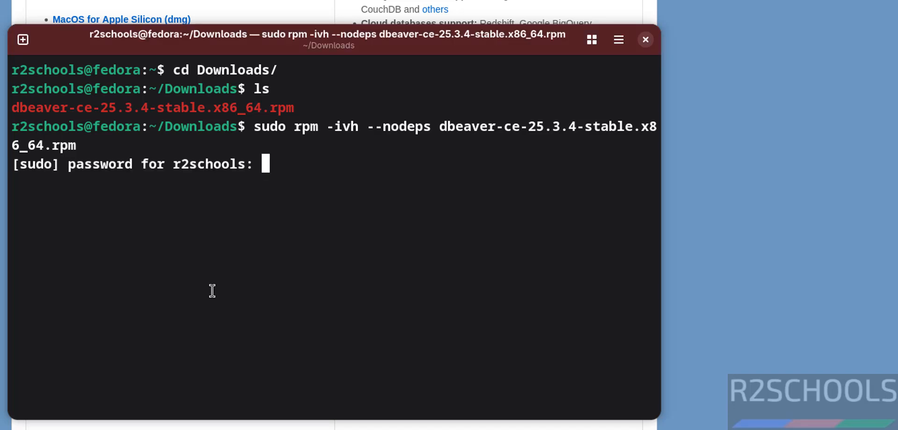
pyautogui.press('Return')
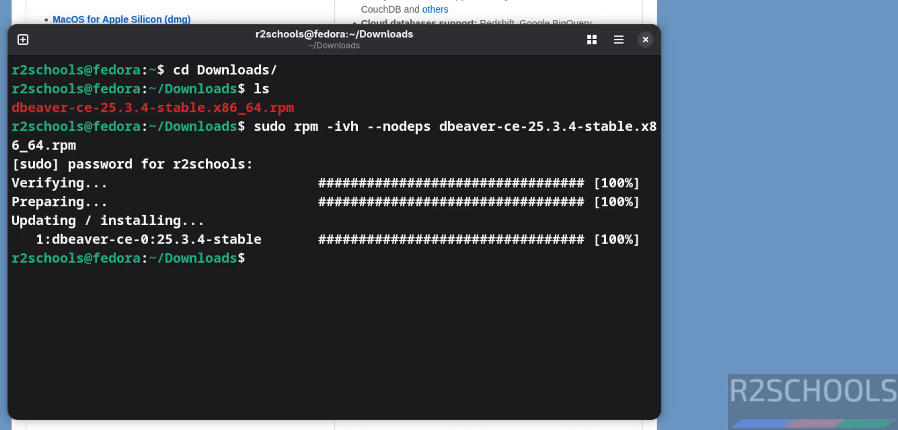
# - Launch dbeaver-ce from the installed applications
pyautogui.press('super')
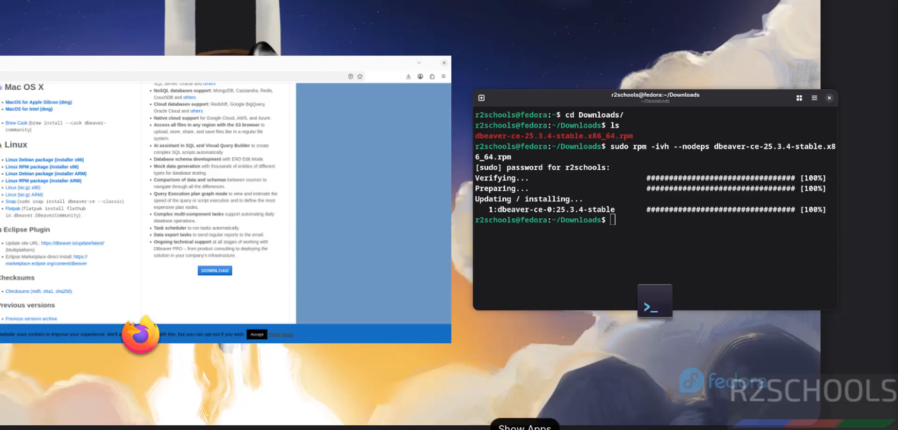
pyautogui.click(525, 429)
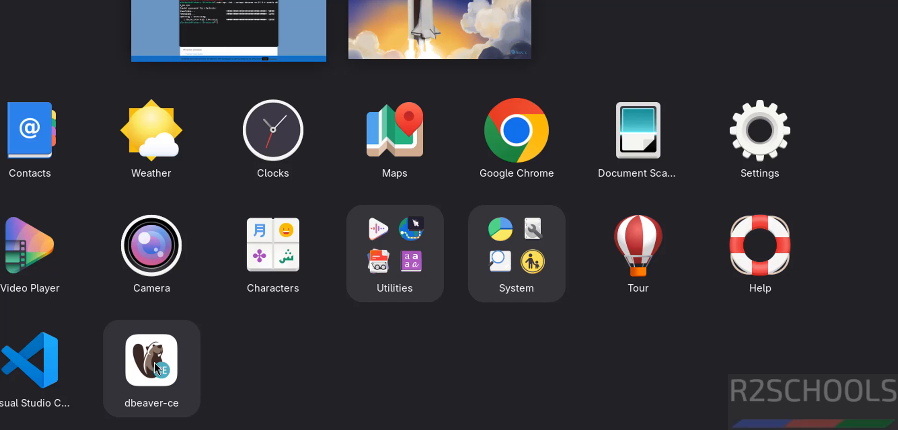
pyautogui.click(154, 363)
# - In the terminal, delete dbeaver-ce-25.3.4-stable.x86_64.rpm from Downloads, listing the directory before and after
pyautogui.write('ls')
pyautogui.press('Return')
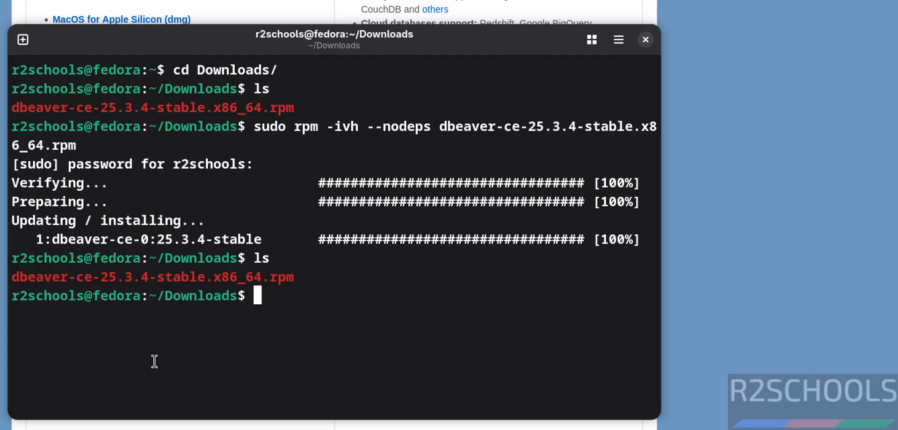
pyautogui.write('rm d')
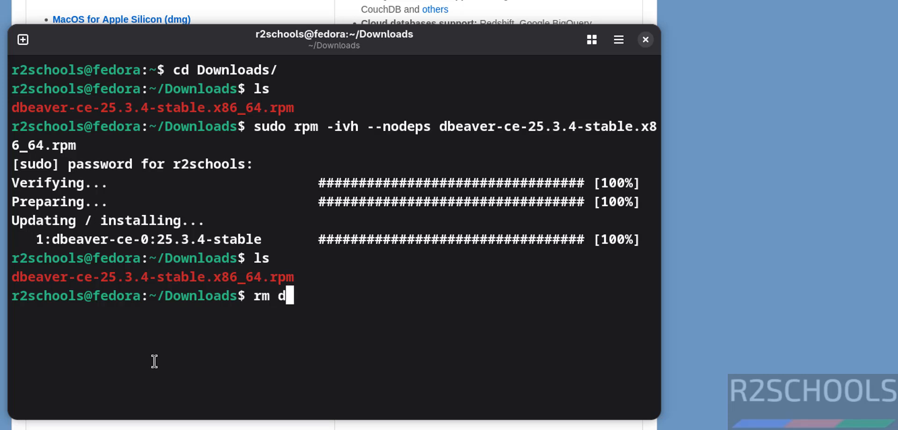
pyautogui.press('Tab')
pyautogui.press('Return')
pyautogui.write('ls')
pyautogui.press('Return')
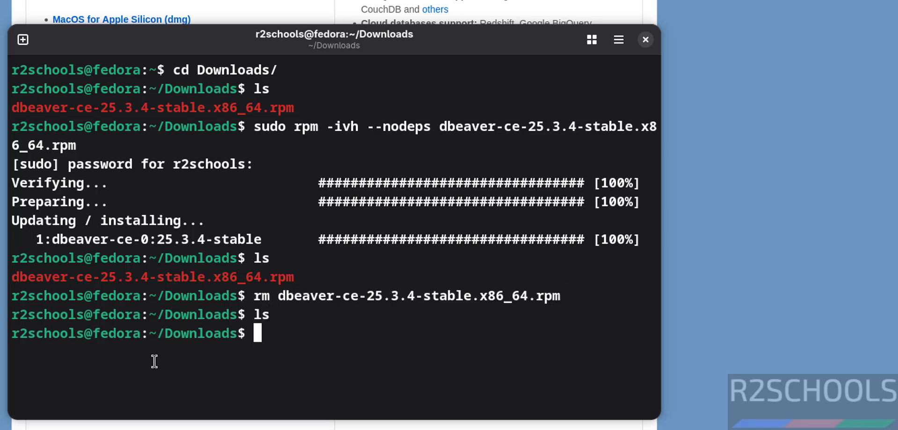
# - Switch to DBeaver, dismiss the statistics collection dialog and decline creating the sample database
pyautogui.hotkey('alt', 'Tab')
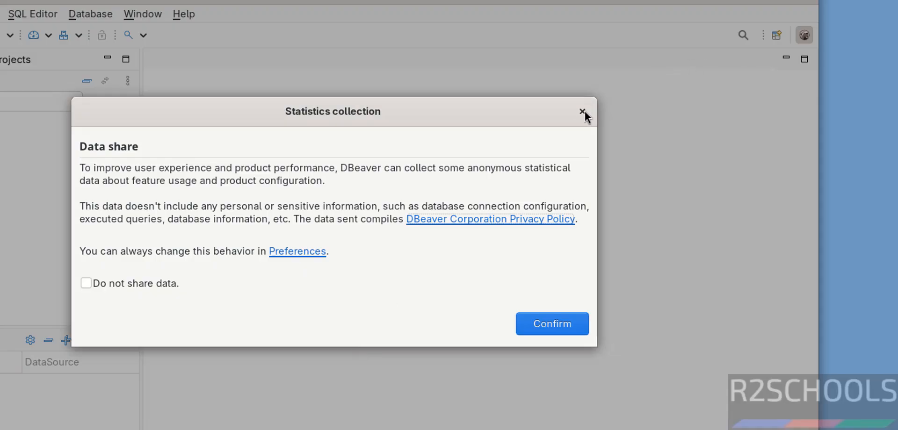
pyautogui.click(582, 112)
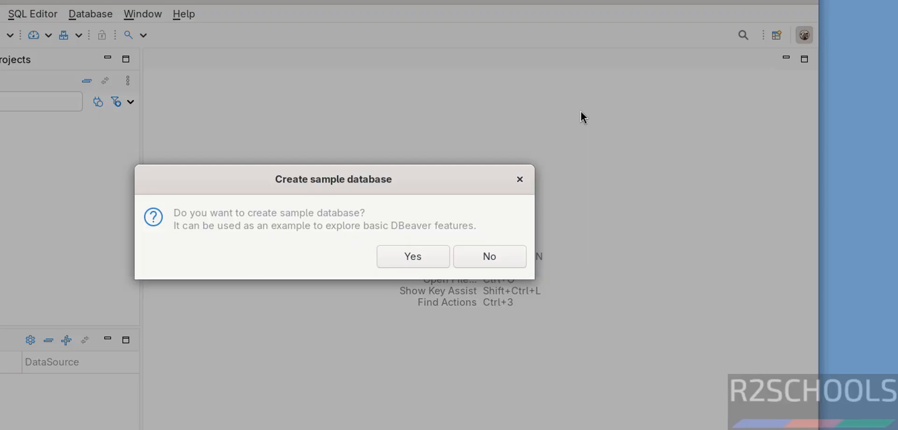
pyautogui.click(493, 262)
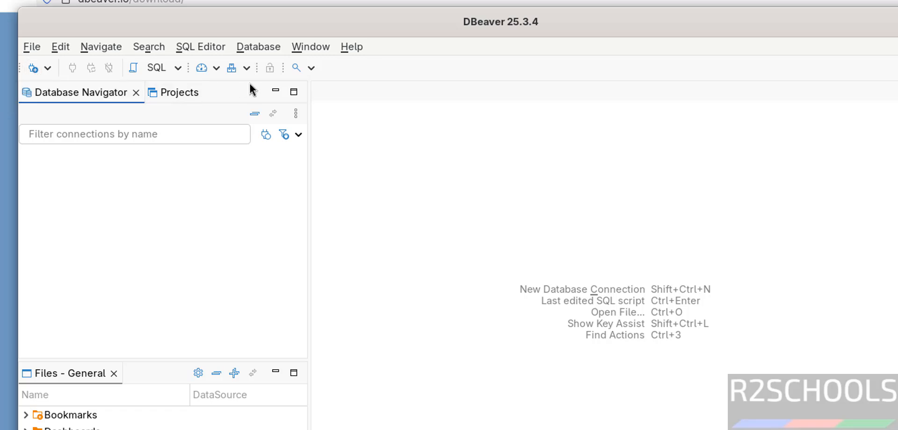
# - Start a new database connection with PostgreSQL as the database and continue to its connection settings
pyautogui.click(260, 47)
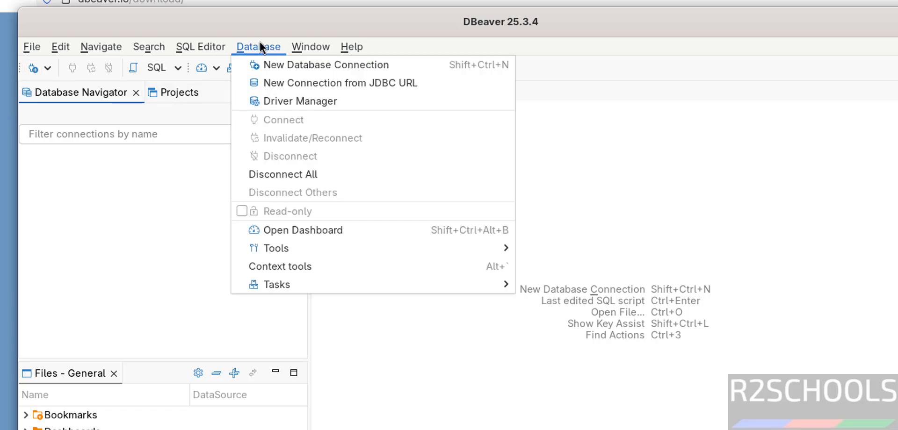
pyautogui.click(274, 69)
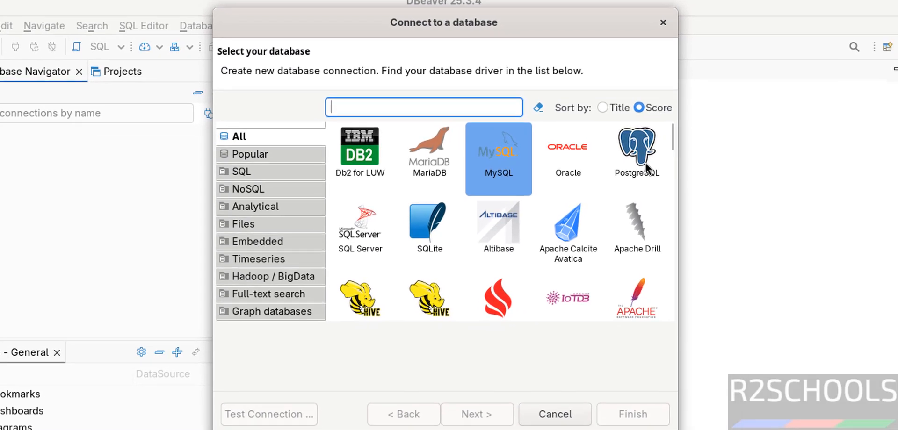
pyautogui.click(705, 190)
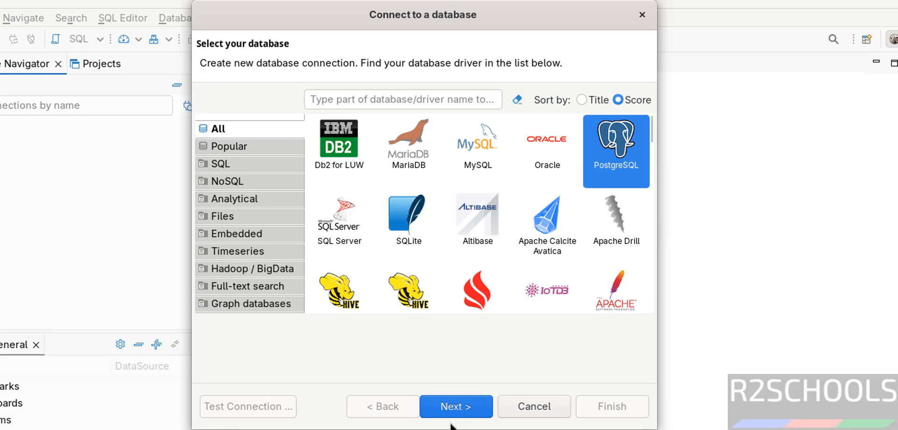
pyautogui.click(448, 407)
# - Enable showing all databases in the PostgreSQL connection settings and check the host and username
pyautogui.moveTo(345, 174); pyautogui.dragTo(247, 172)
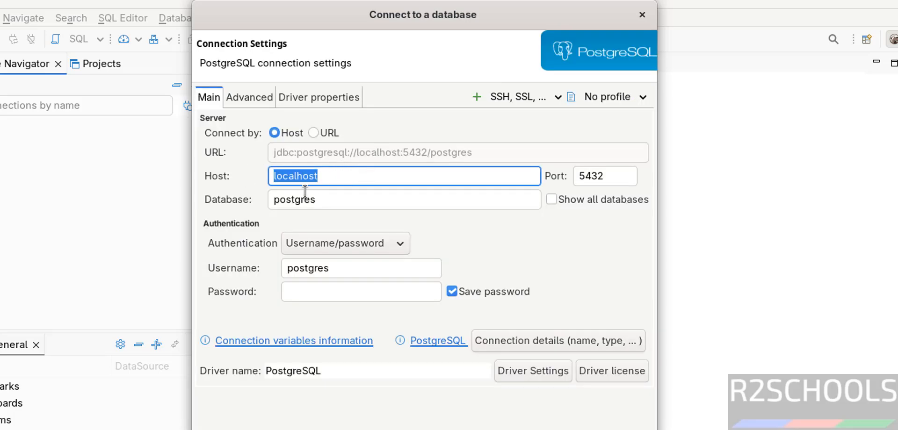
pyautogui.click(553, 198)
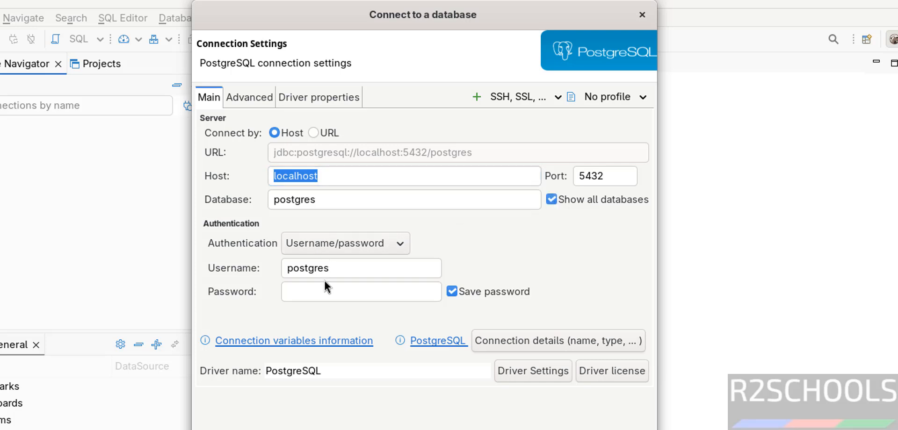
pyautogui.moveTo(333, 268); pyautogui.dragTo(282, 271)
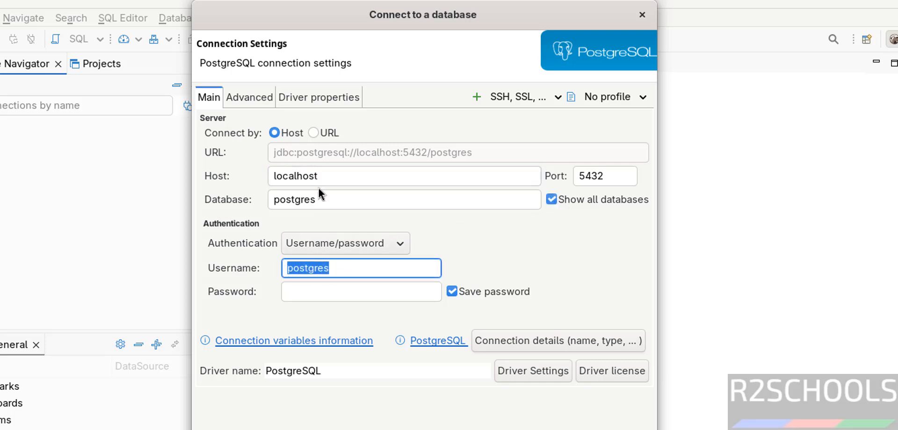
pyautogui.moveTo(318, 180); pyautogui.dragTo(260, 180)
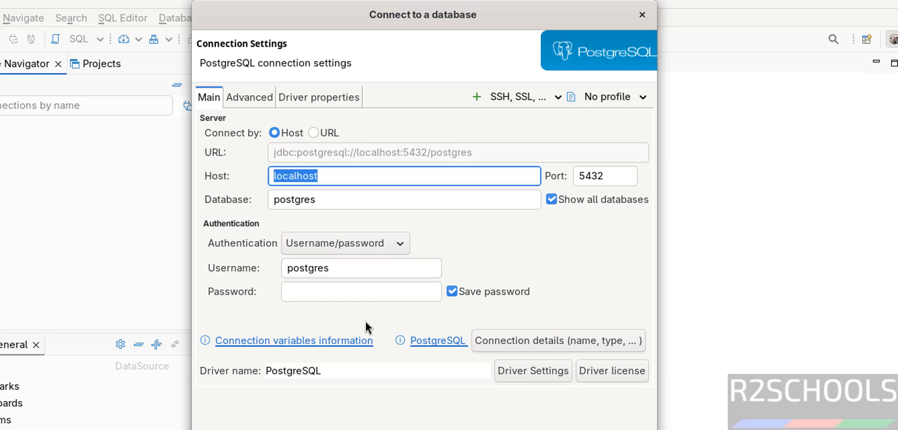
# - Enter the account password in the PostgreSQL connection settings
pyautogui.click(333, 285)
pyautogui.write('123')
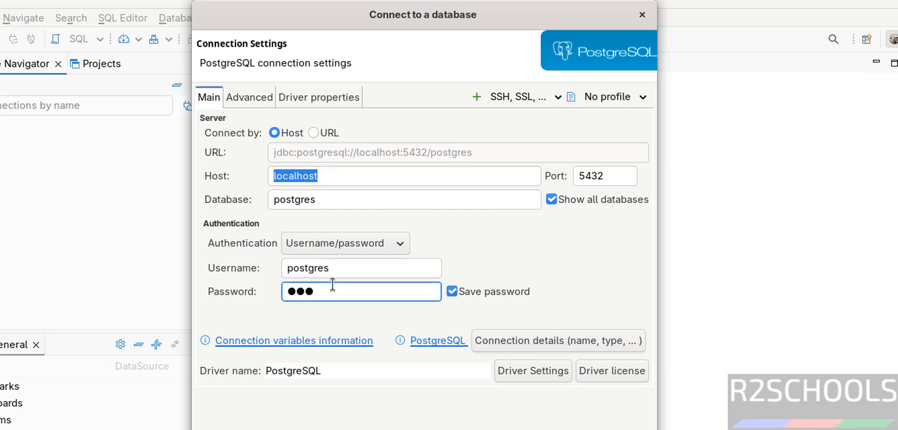
pyautogui.write('●●●●●●')
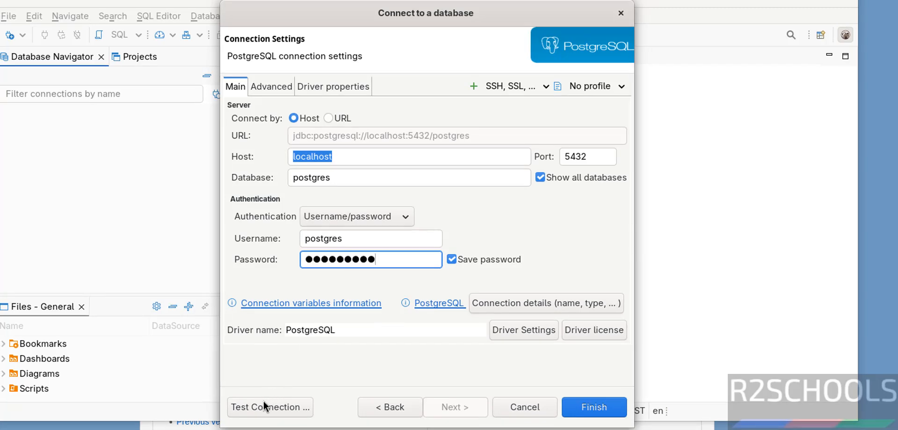
# - Test the PostgreSQL connection, downloading the required driver files, and finish creating the connection
pyautogui.click(261, 408)
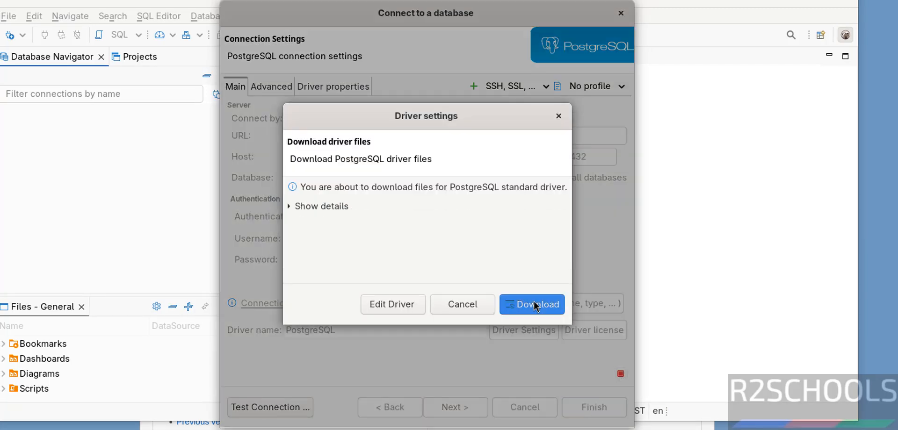
pyautogui.click(535, 306)
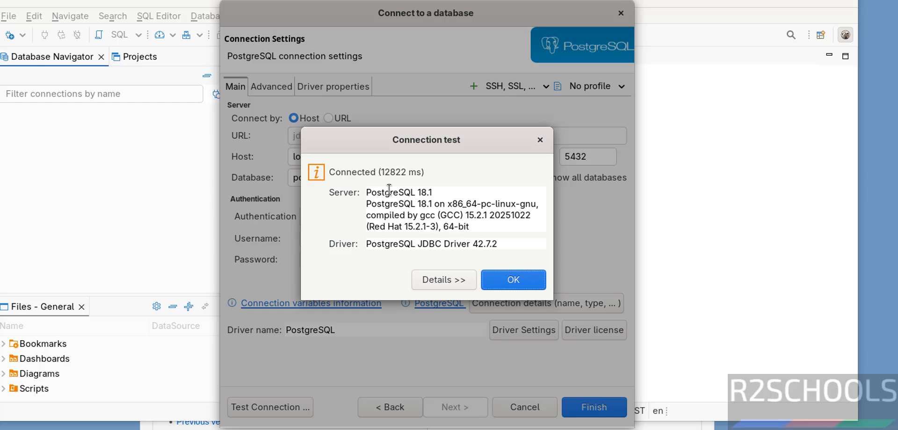
pyautogui.click(493, 279)
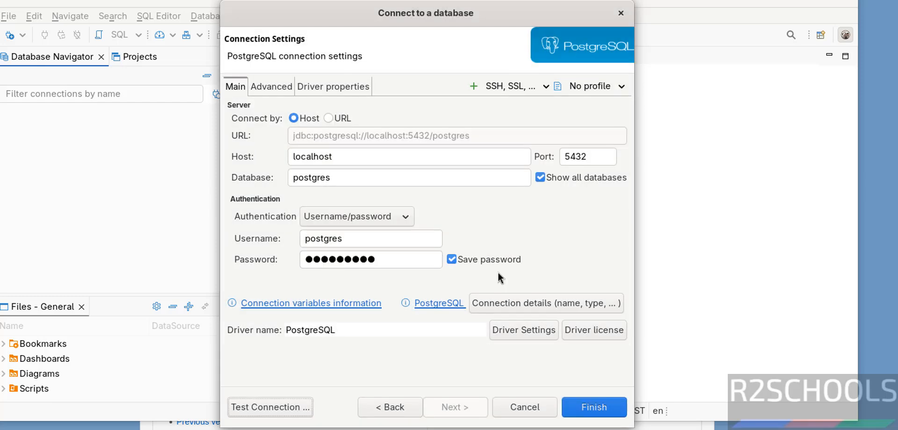
pyautogui.click(591, 406)
# - Expand the postgres connection's databases and open an SQL console for the bank database
pyautogui.click(4, 111)
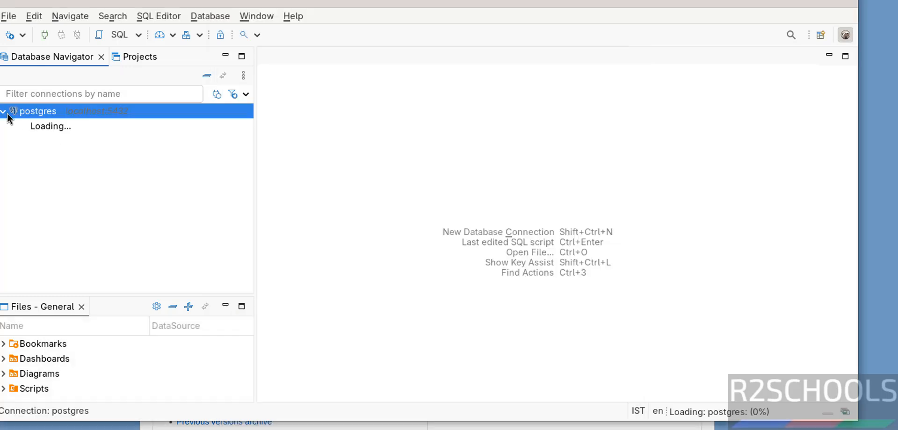
pyautogui.click(14, 126)
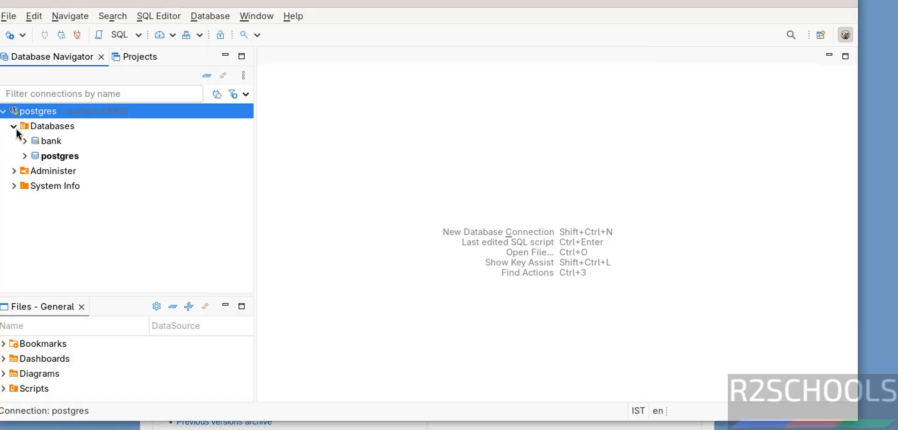
pyautogui.click(43, 142)
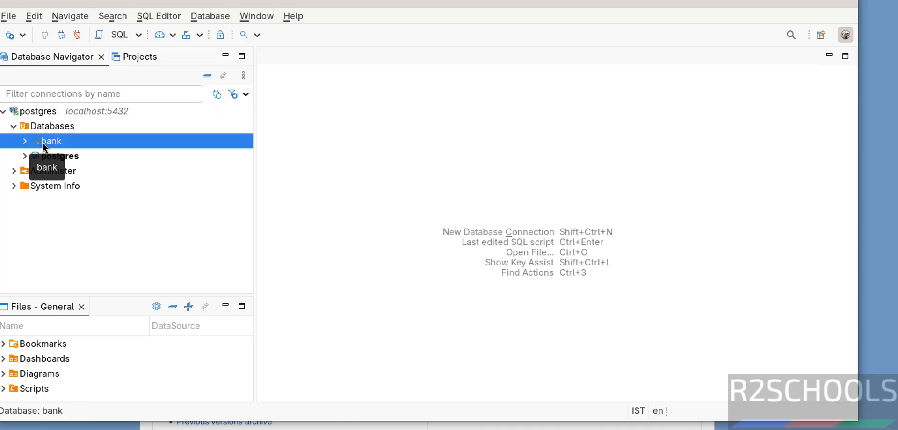
pyautogui.rightClick(43, 142)
pyautogui.moveTo(133, 173)
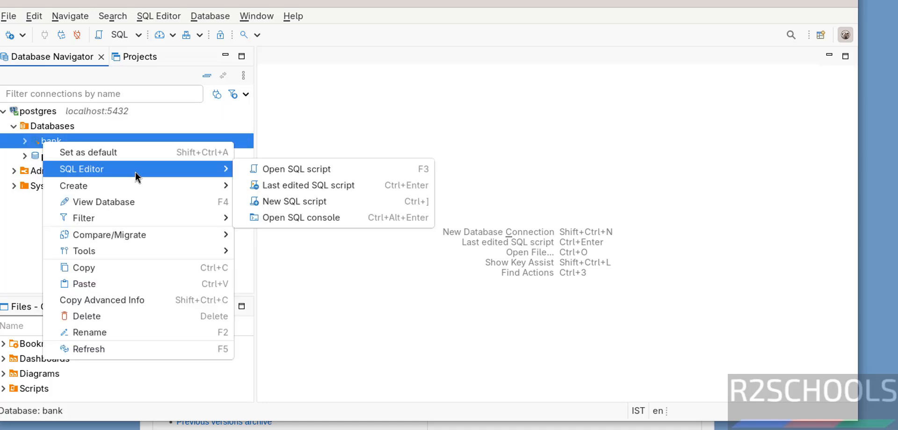
pyautogui.click(333, 217)
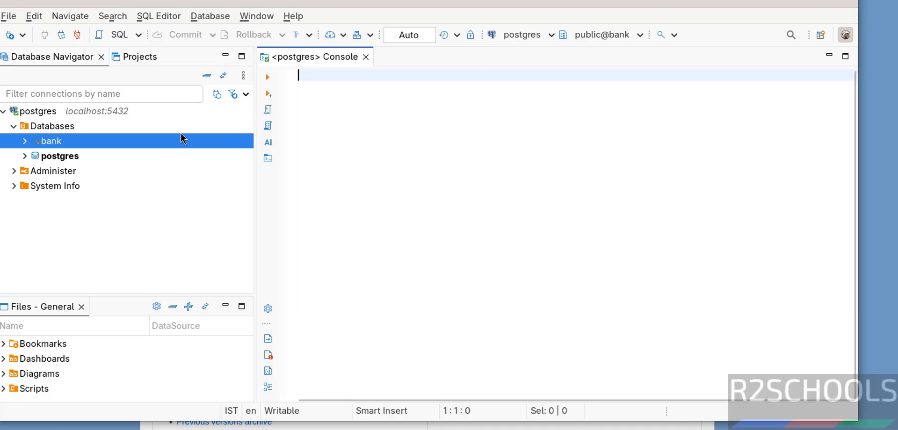
# - Expand the bank database down to the tables of its public schema
pyautogui.click(23, 141)
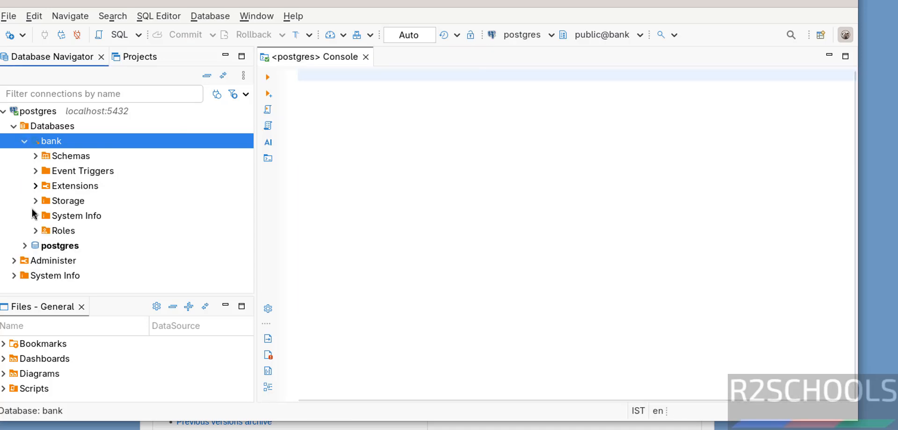
pyautogui.click(35, 156)
pyautogui.click(43, 172)
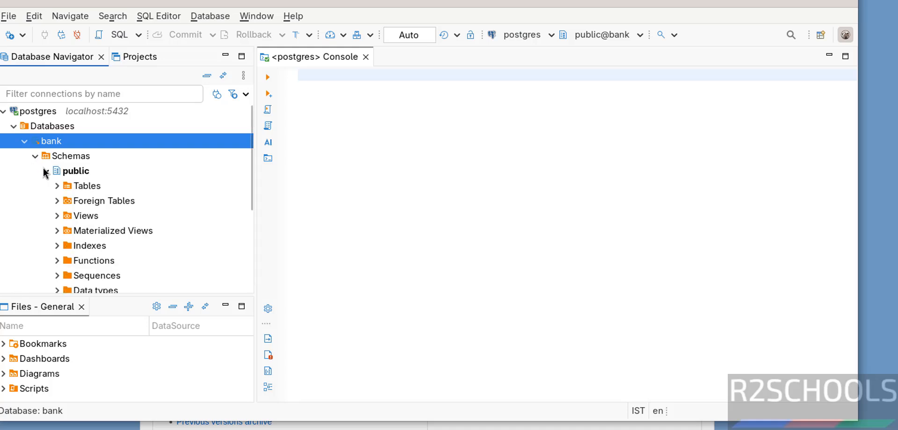
pyautogui.click(57, 186)
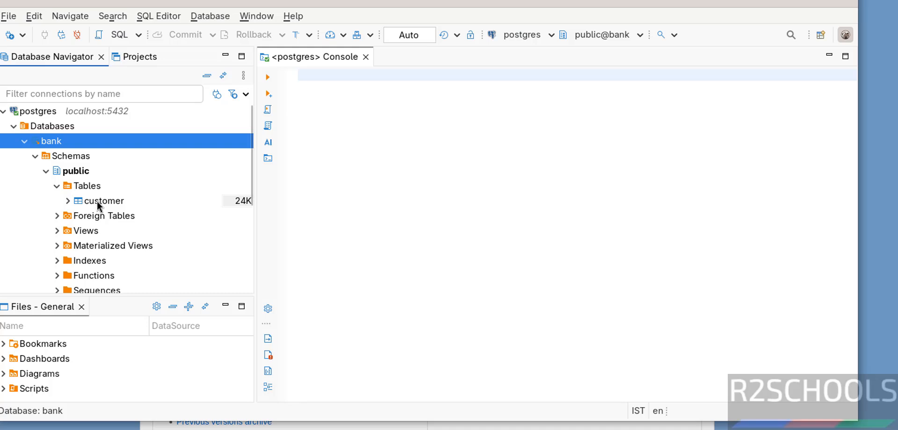
# - Write the query "select * from customer" in the SQL console and execute it
pyautogui.click(453, 95)
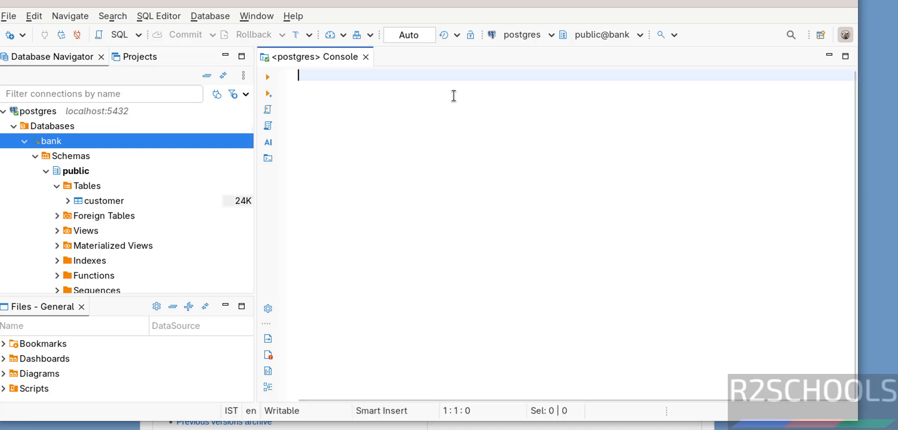
pyautogui.write('select * from cs')
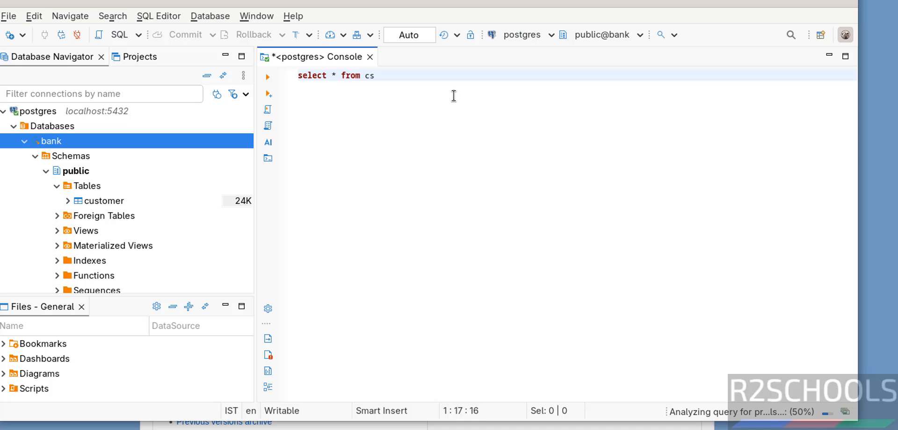
pyautogui.write('tu')
pyautogui.press('BackSpace')
pyautogui.press('BackSpace')
pyautogui.write('ustomer')
pyautogui.hotkey('ctrl', 'a')
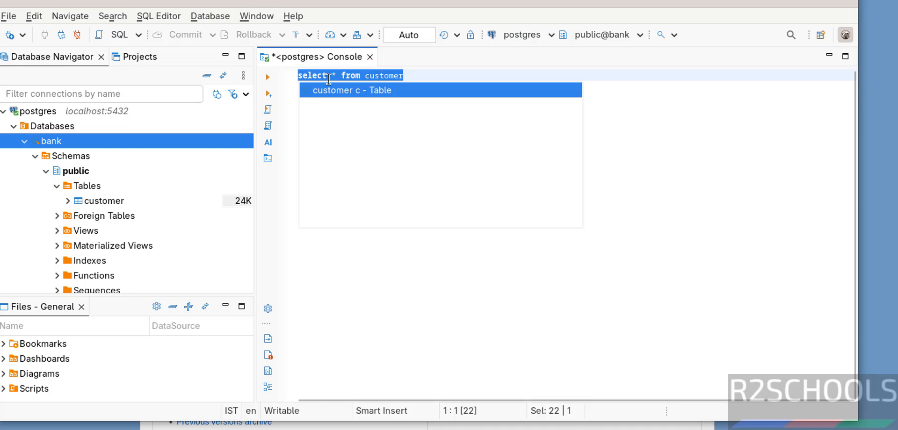
pyautogui.click(268, 79)
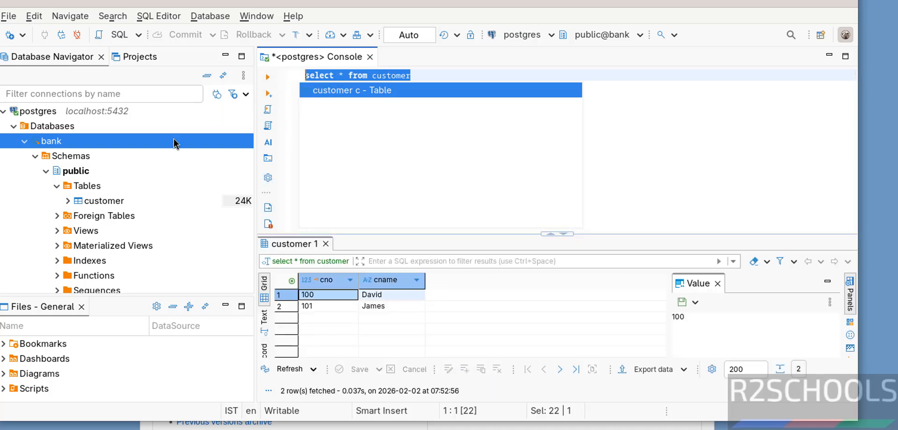
# - Close the SQL console, collapse the navigator tree and disconnect the postgres connection
pyautogui.click(14, 126)
pyautogui.click(369, 57)
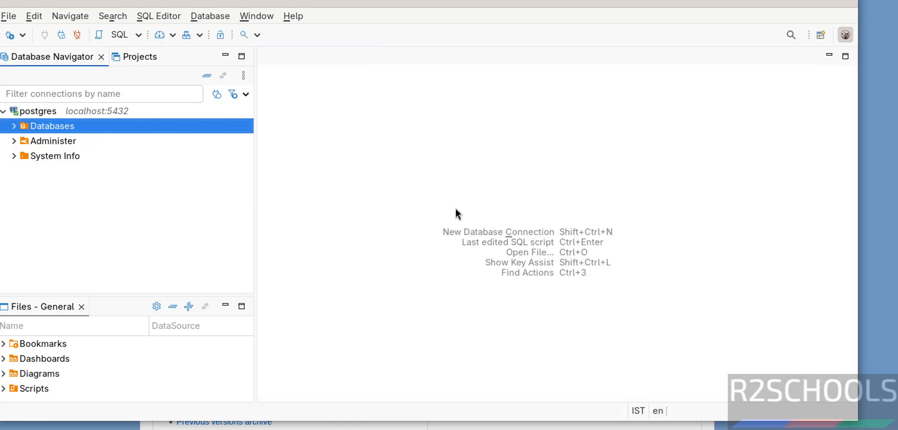
pyautogui.doubleClick(41, 111)
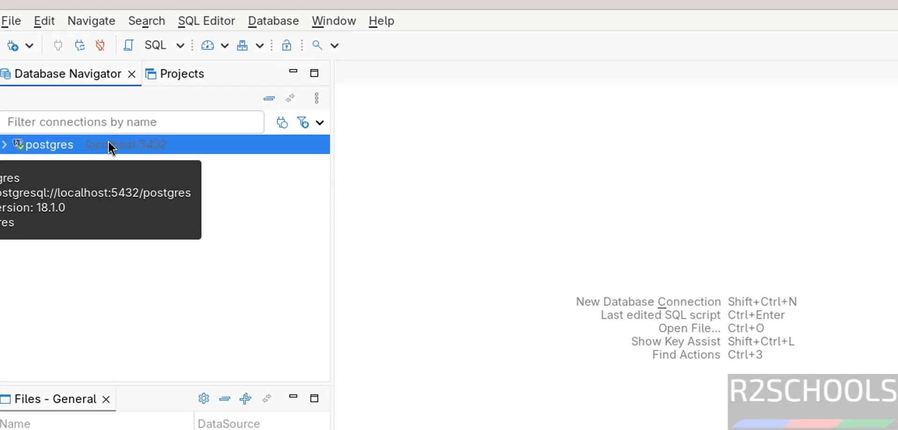
pyautogui.rightClick(84, 112)
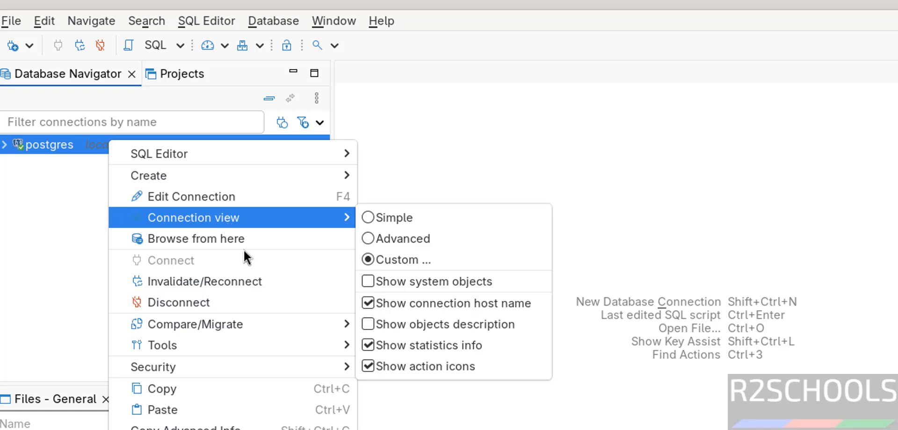
pyautogui.click(241, 305)
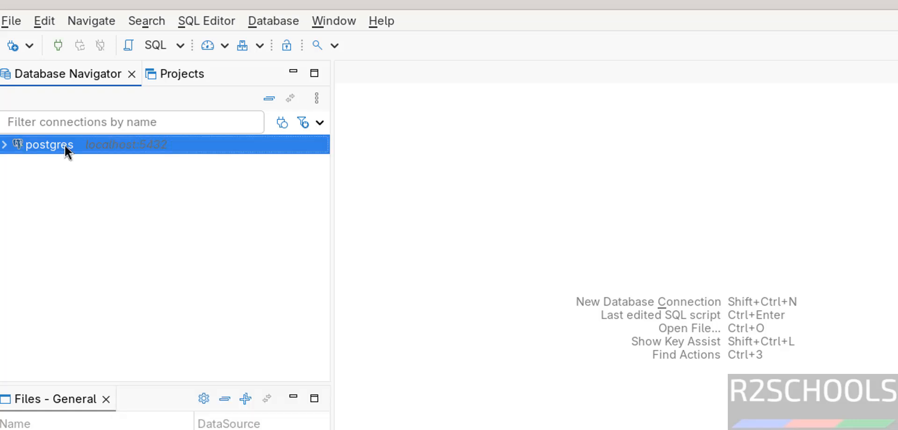
# - Delete the postgres connection from the Database Navigator and confirm the deletion
pyautogui.rightClick(64, 145)
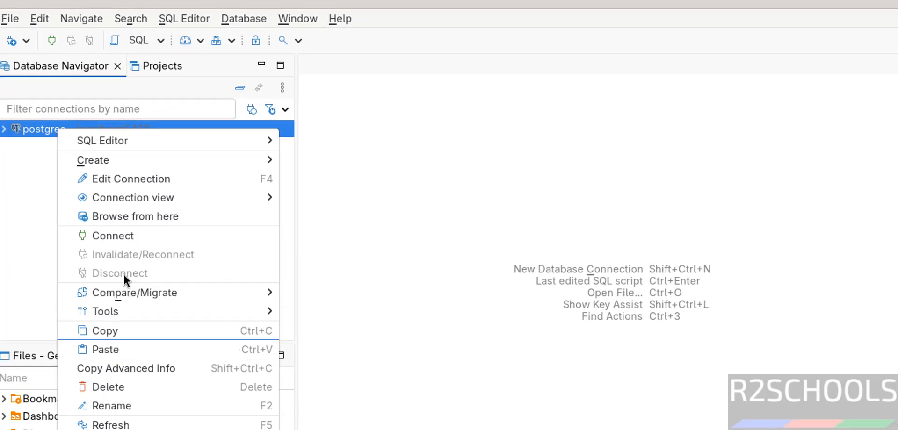
pyautogui.click(111, 385)
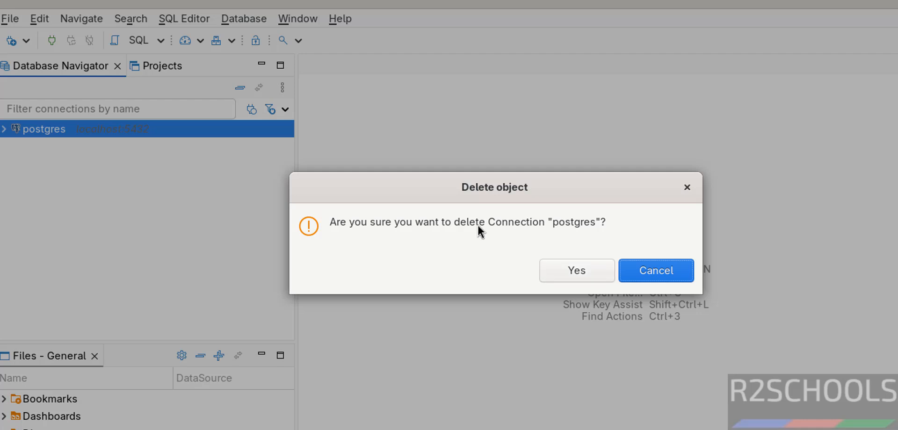
pyautogui.click(573, 273)
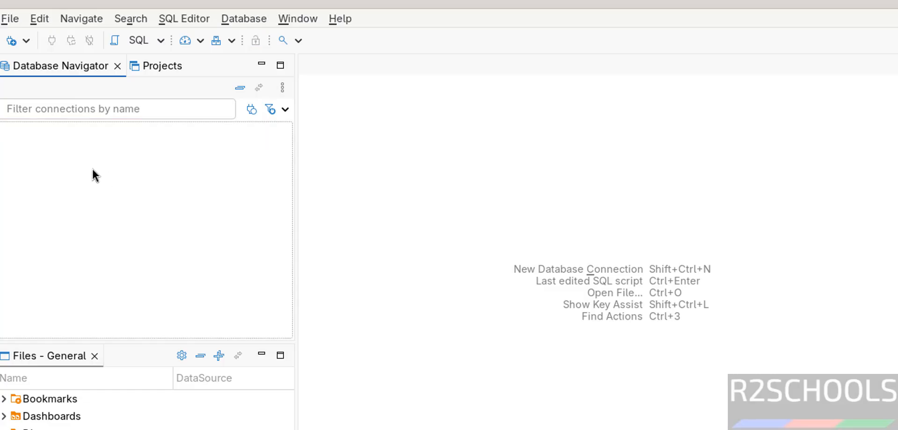
# - Start a new database connection with MySQL as the database and continue to its connection settings
pyautogui.click(251, 20)
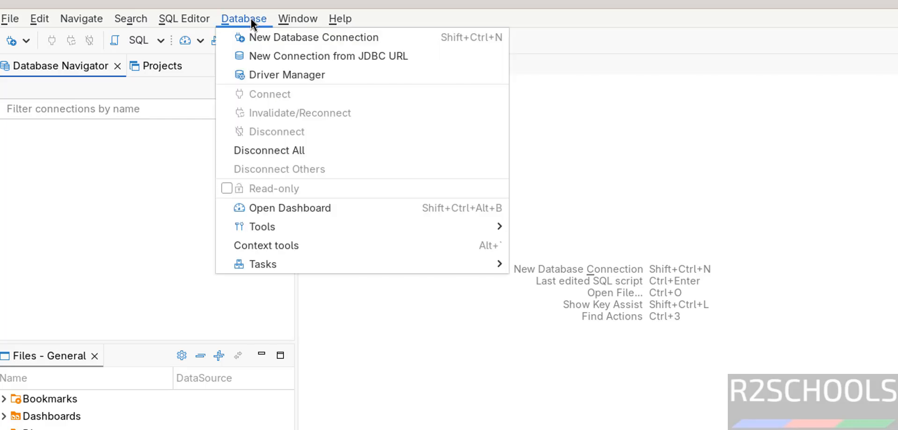
pyautogui.click(255, 34)
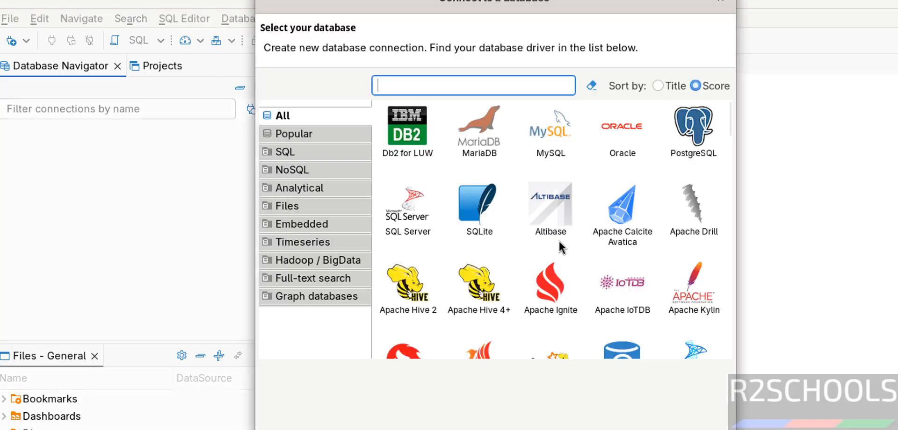
pyautogui.click(551, 164)
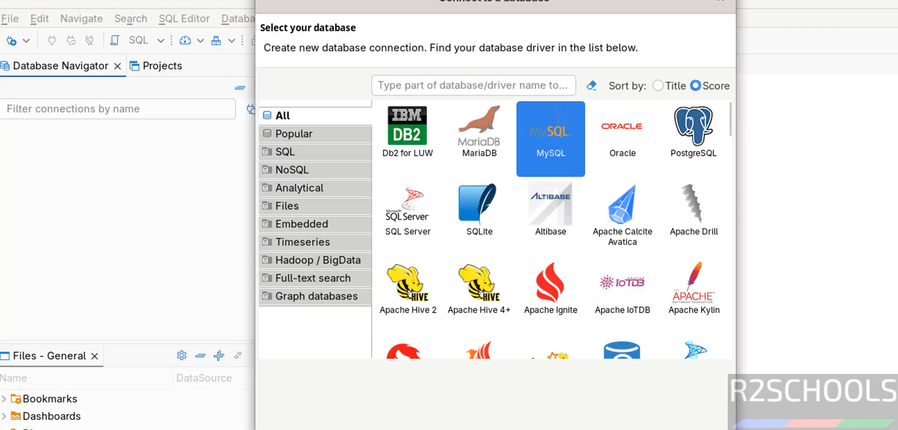
pyautogui.click(559, 429)
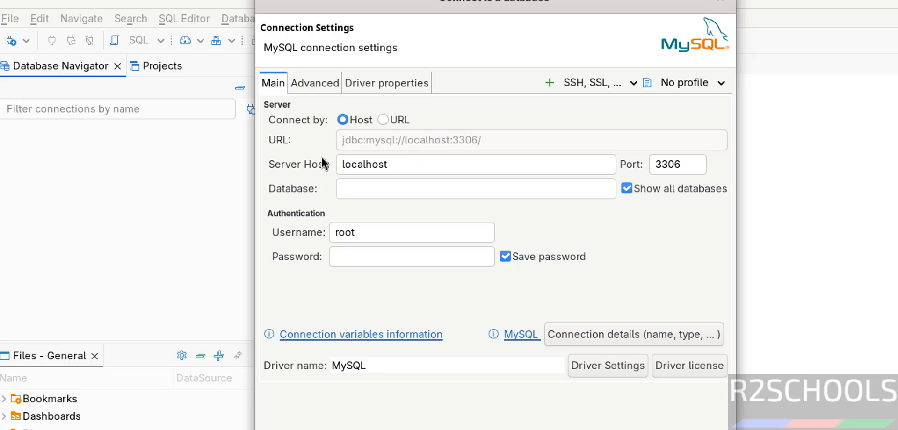
# - Set the MySQL database to bank, enter the root account's password, and try the connection test, downloading the driver files
pyautogui.click(384, 186)
pyautogui.write('bank')
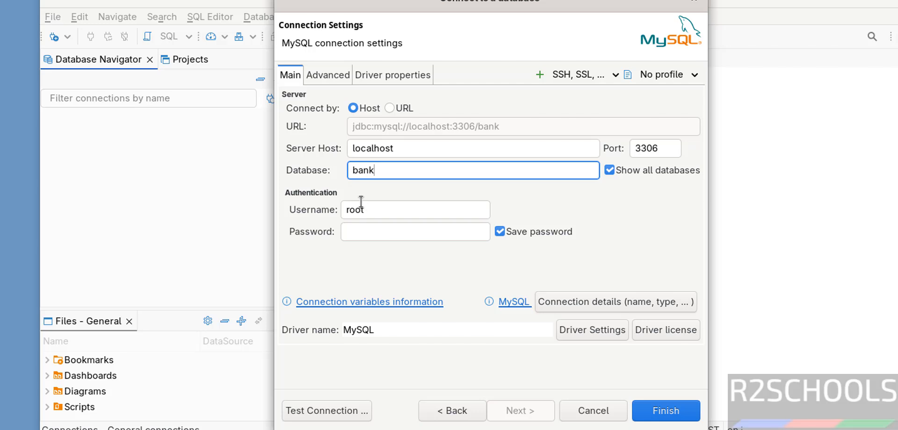
pyautogui.click(355, 230)
pyautogui.write('•••••••••')
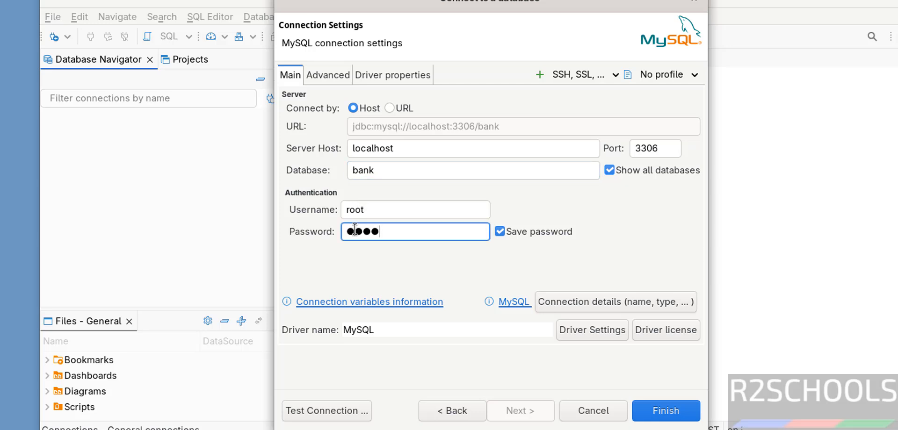
pyautogui.click(296, 410)
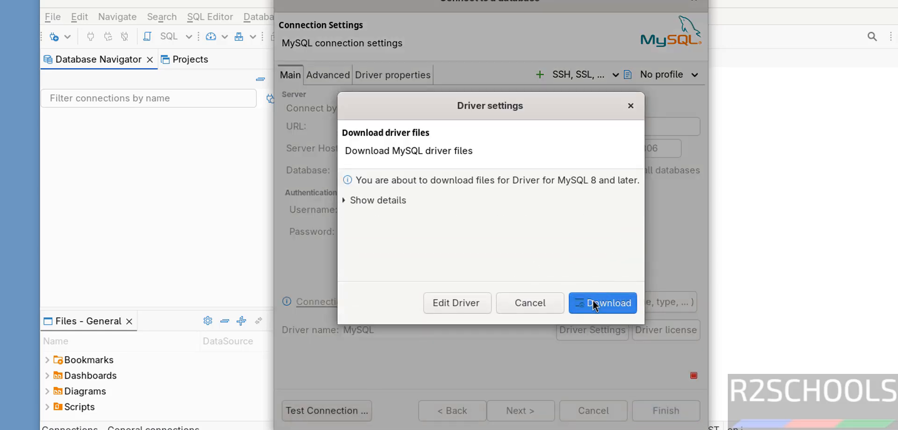
pyautogui.click(593, 304)
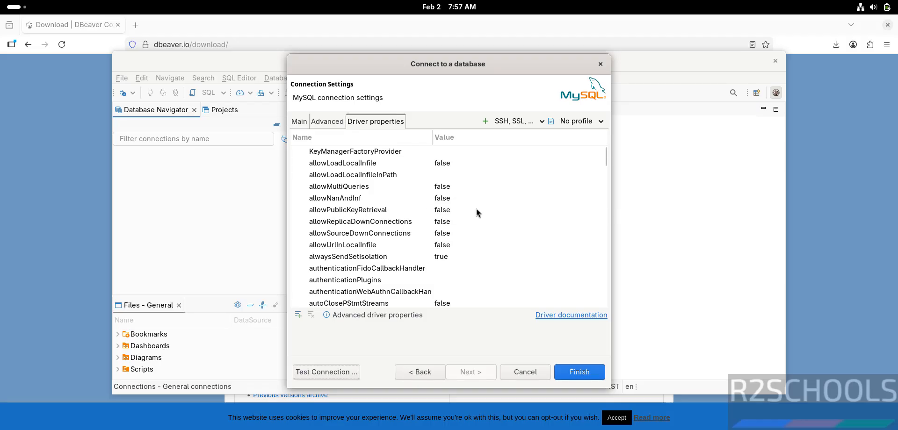
# - Set the MySQL driver property allowPublicKeyRetrieval to true and test the connection again
pyautogui.click(370, 120)
pyautogui.click(469, 210)
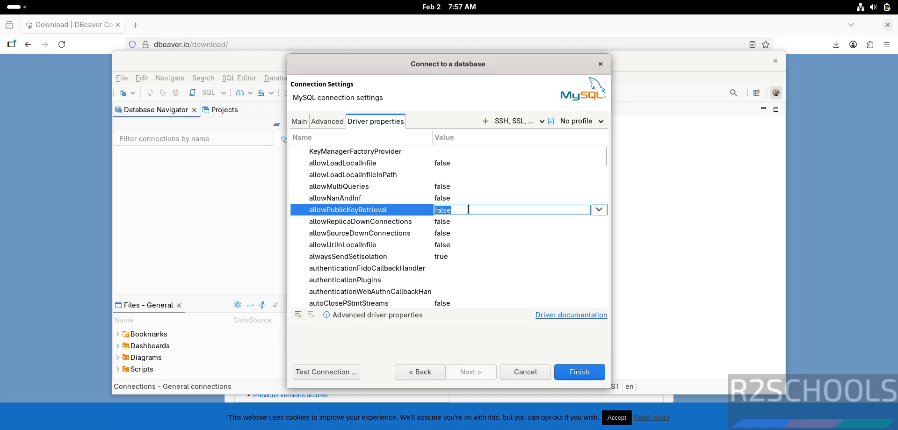
pyautogui.click(598, 210)
pyautogui.click(470, 236)
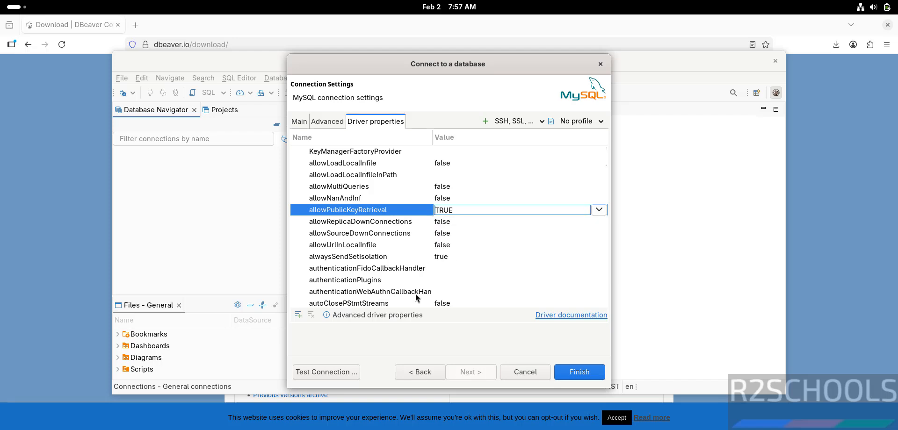
pyautogui.click(340, 375)
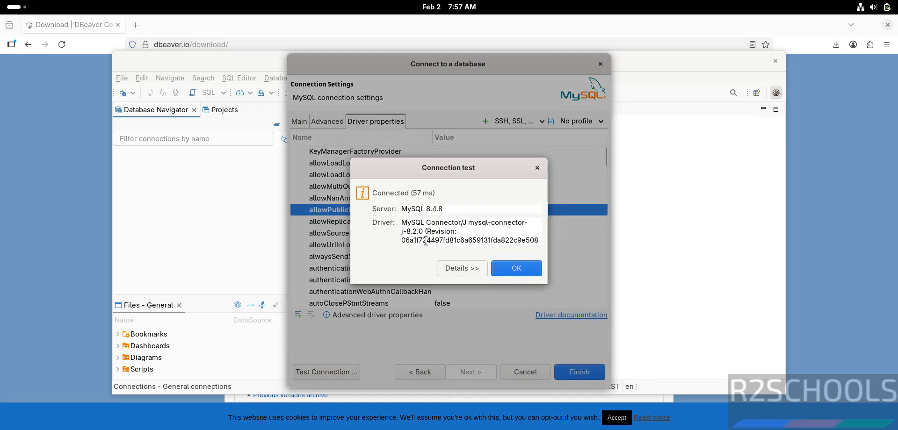
# - Finish creating the MySQL connection and expand its Databases and Users folders in the Database Navigator
pyautogui.click(517, 269)
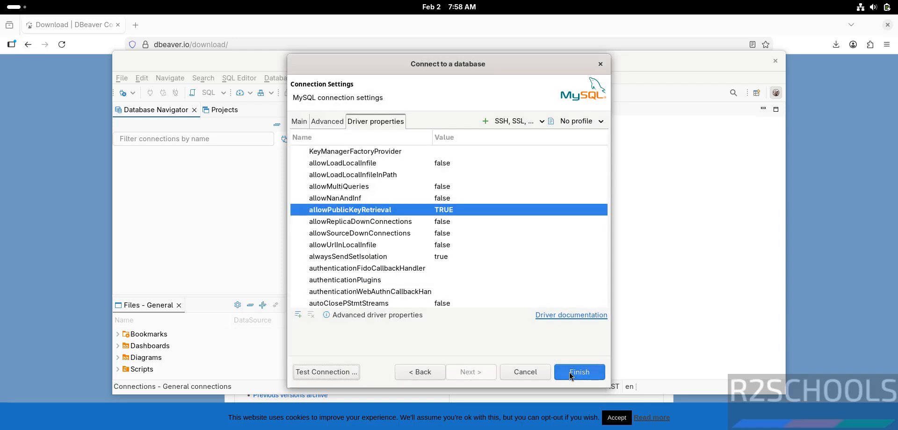
pyautogui.click(571, 374)
pyautogui.click(119, 152)
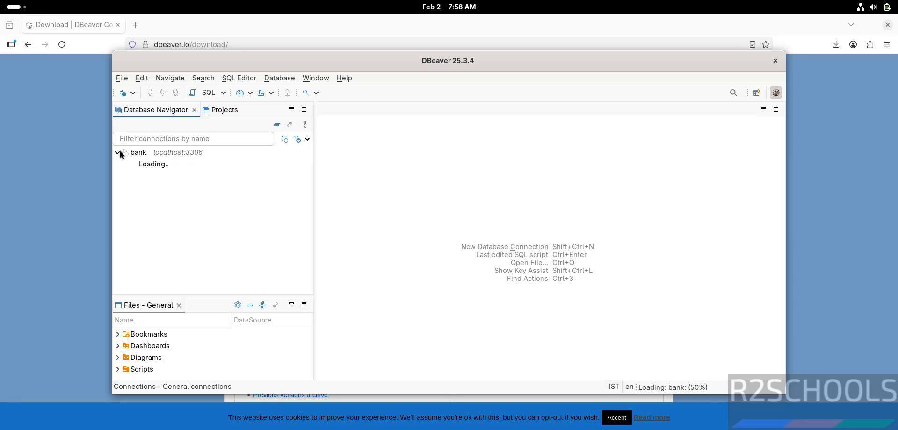
pyautogui.click(124, 163)
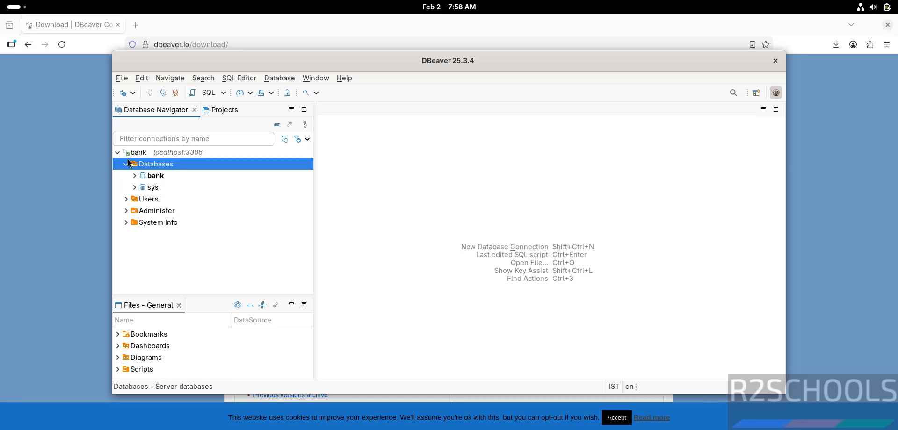
pyautogui.click(126, 199)
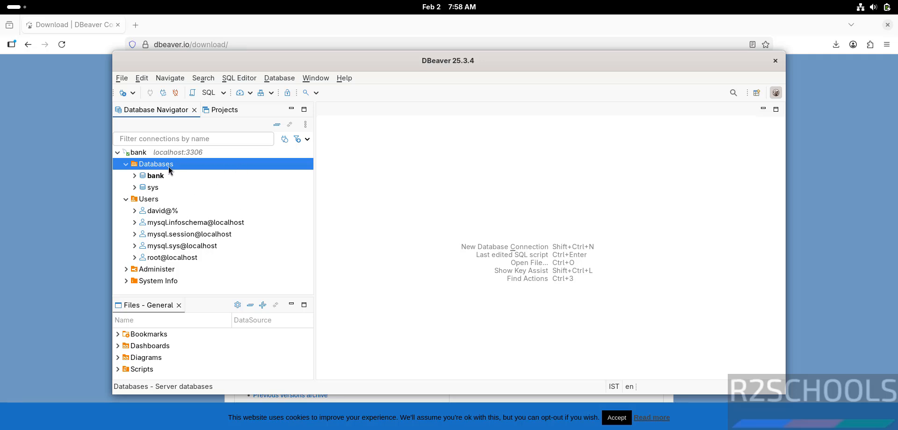
# - Open an SQL console for the bank database under the MySQL connection
pyautogui.click(156, 177)
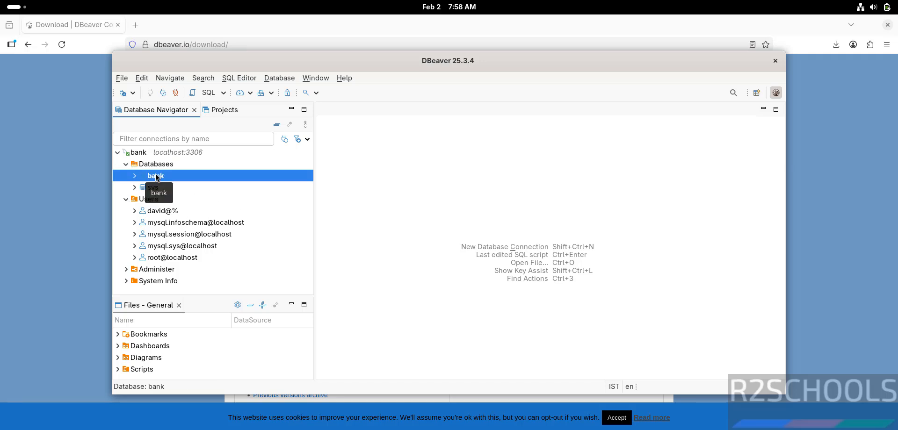
pyautogui.rightClick(156, 177)
pyautogui.moveTo(208, 183)
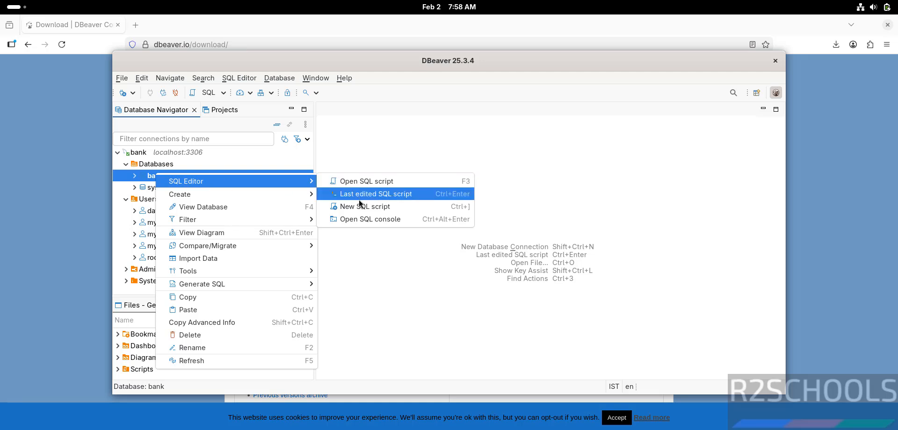
pyautogui.click(352, 220)
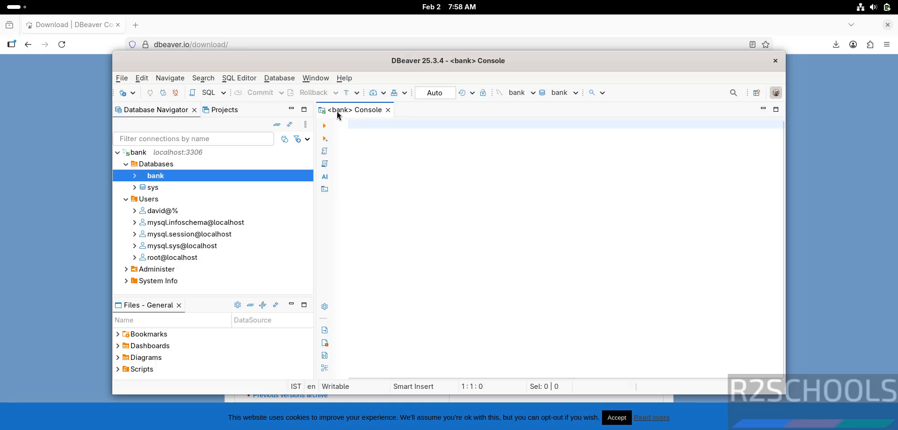
# - Begin a select statement in the console and expand the bank database's Tables folder to find the table name
pyautogui.write('s')
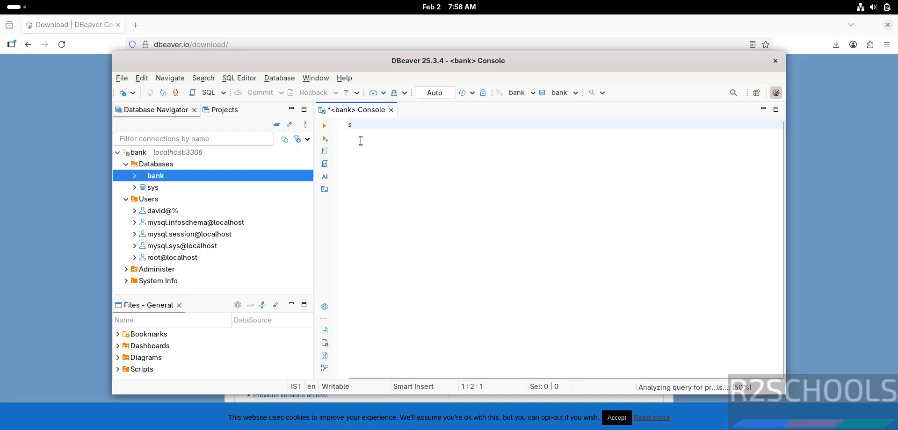
pyautogui.write('elect')
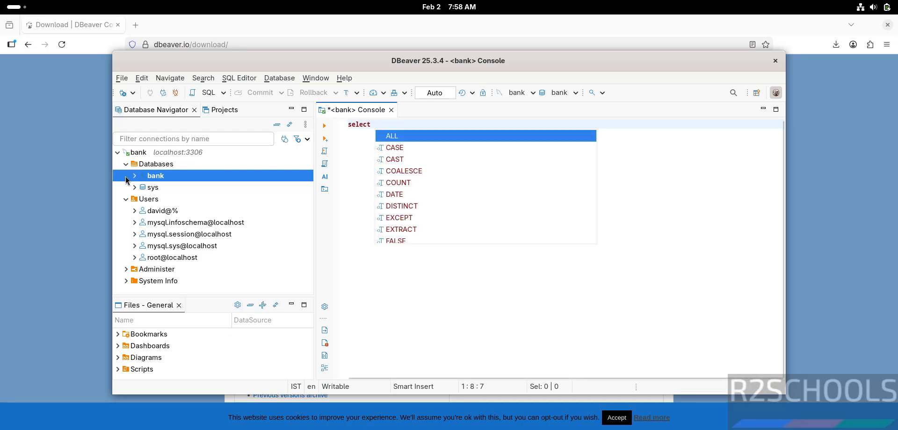
pyautogui.click(131, 180)
pyautogui.click(134, 175)
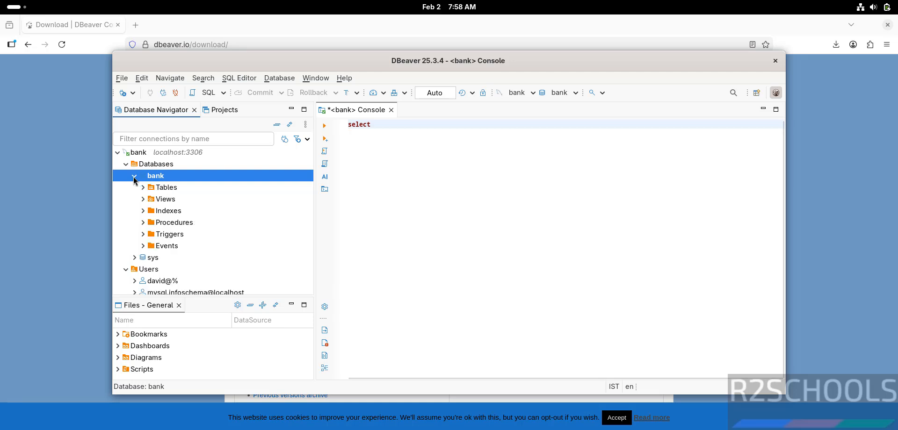
pyautogui.click(143, 187)
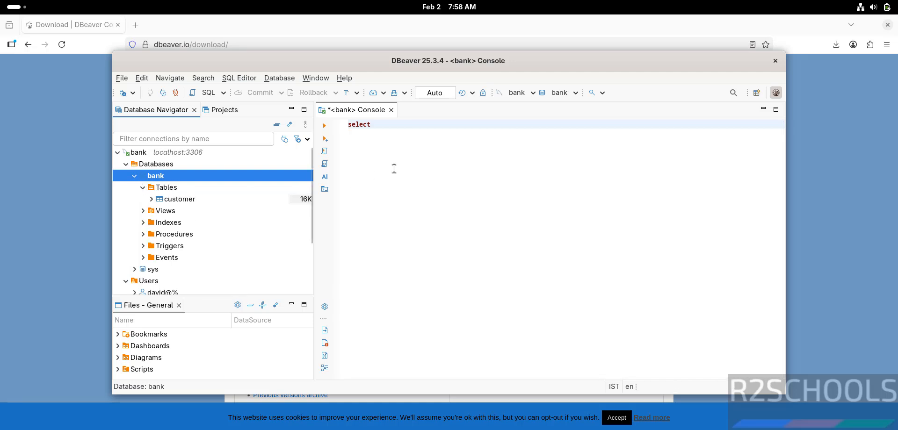
# - Complete the console query as "select * from customer;" and execute it
pyautogui.click(436, 142)
pyautogui.write('*')
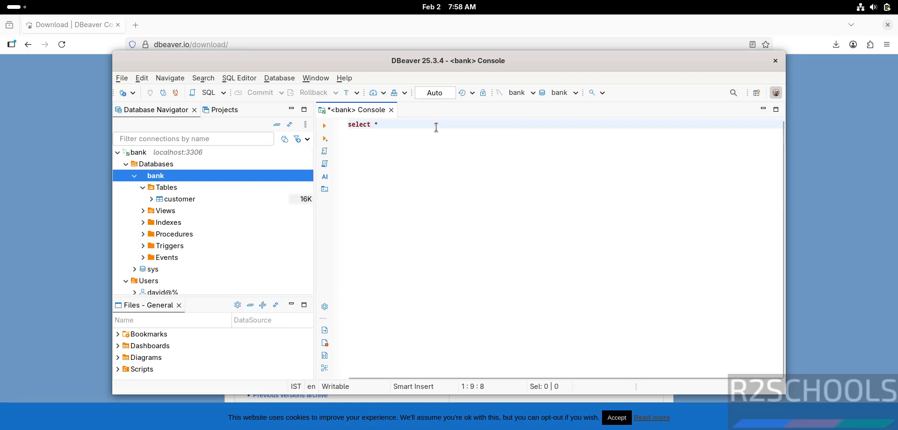
pyautogui.write(' fromc cu')
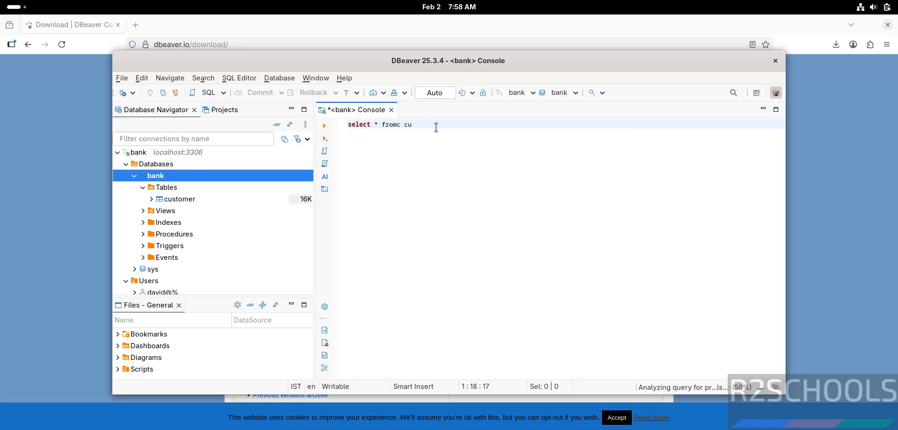
pyautogui.press('BackSpace')
pyautogui.write('stomer')
pyautogui.hotkey('shift', 'Home')
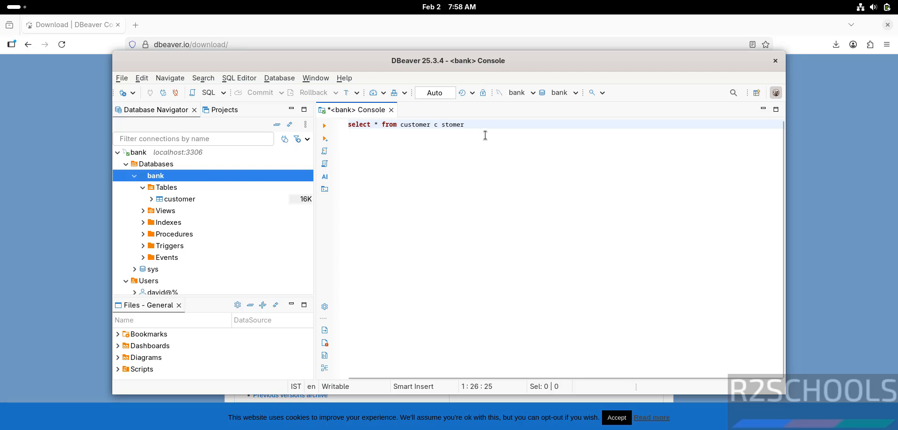
pyautogui.press('BackSpace')
pyautogui.press('BackSpace')
pyautogui.hotkey('shift', 'End')
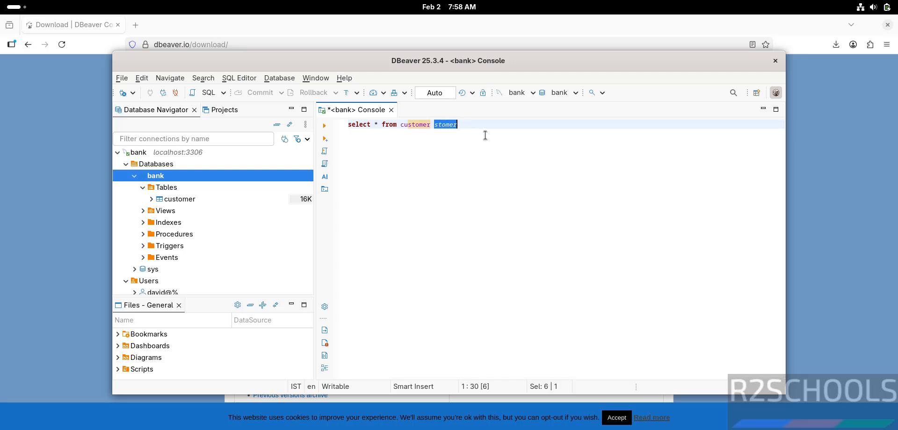
pyautogui.press('BackSpace')
pyautogui.press('BackSpace')
pyautogui.write(';')
pyautogui.hotkey('shift', 'Home')
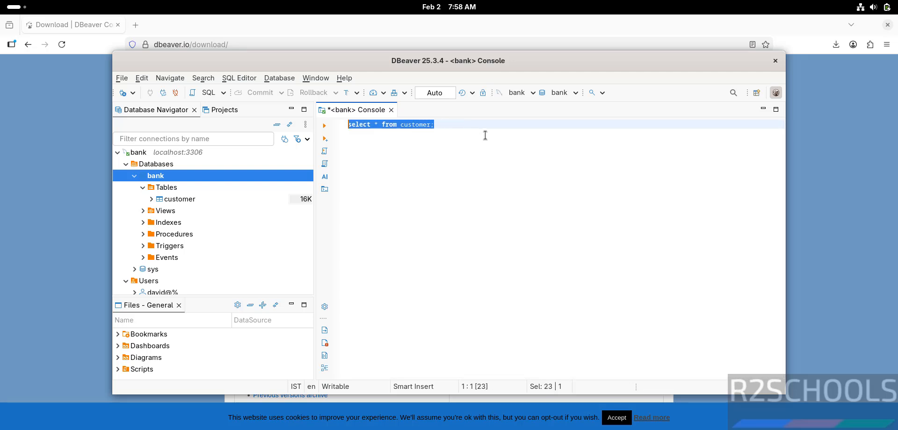
pyautogui.click(324, 125)
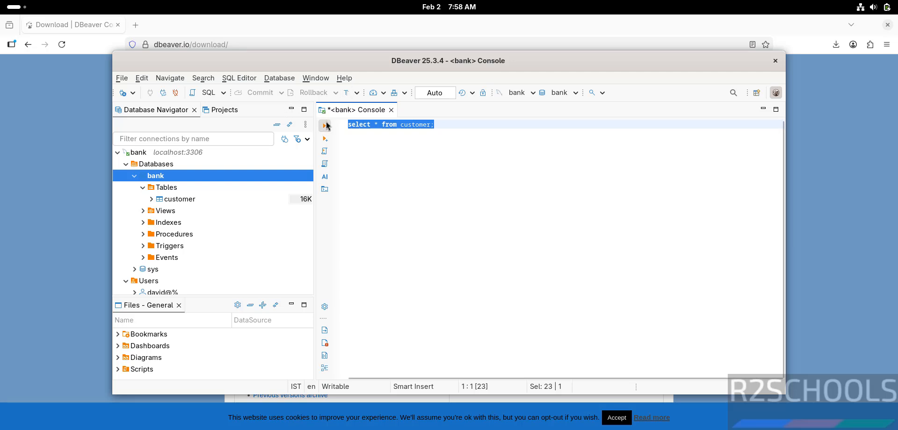